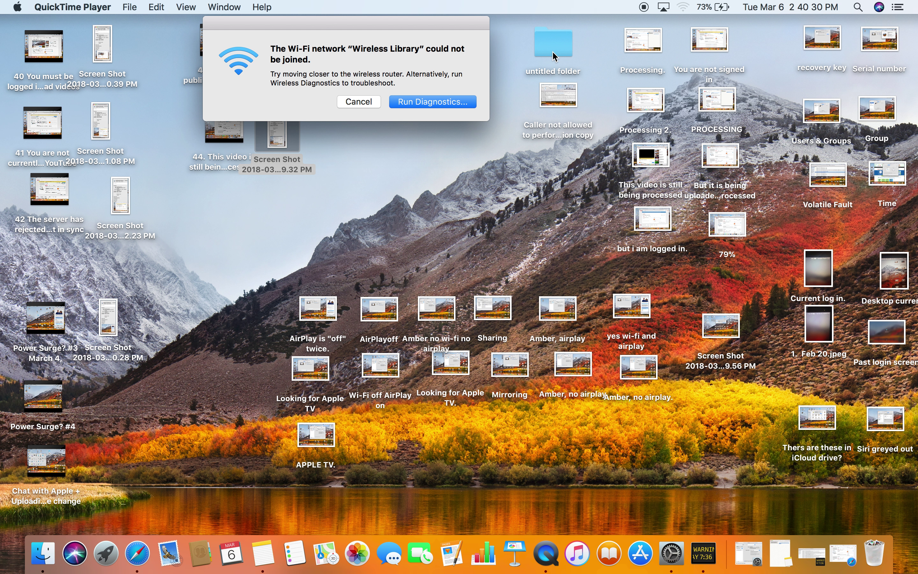
Rename the new desktop screenshot as "Cannot join network" and place it beside the "APPLE TV." screenshot
click(730, 355)
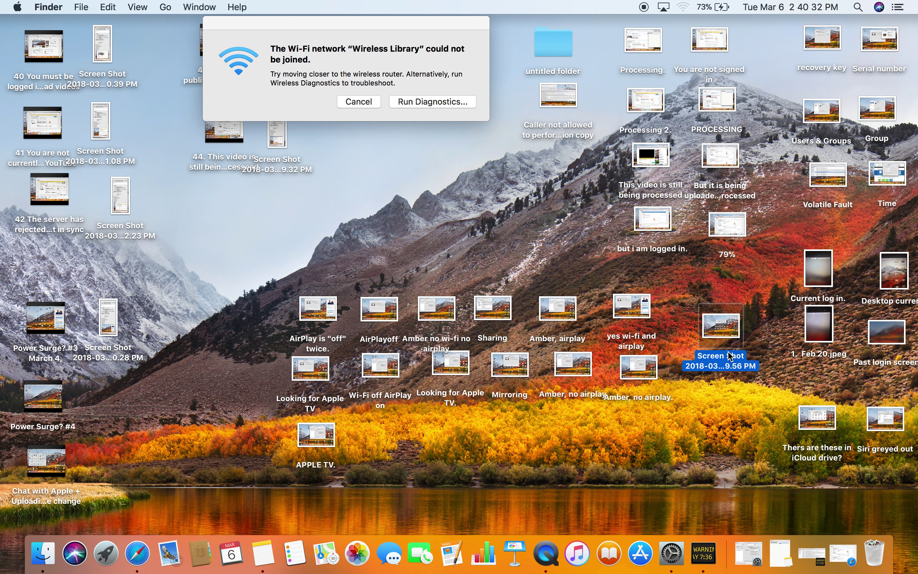
click(729, 358)
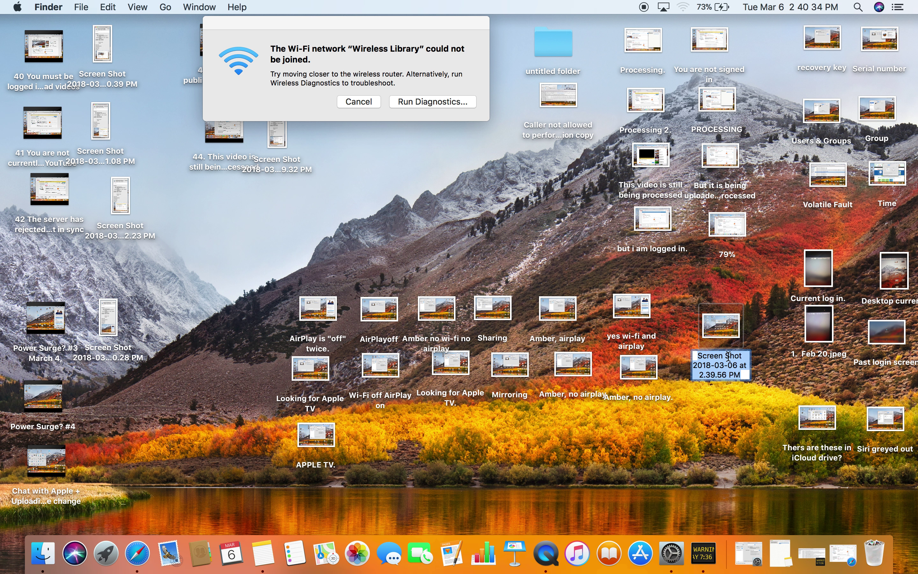
text(Cannot join network)
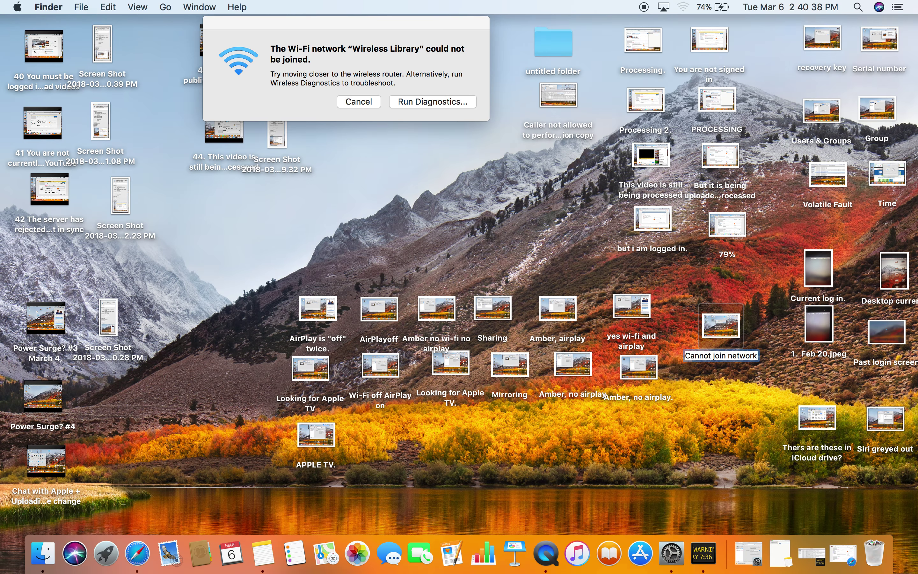
click(715, 433)
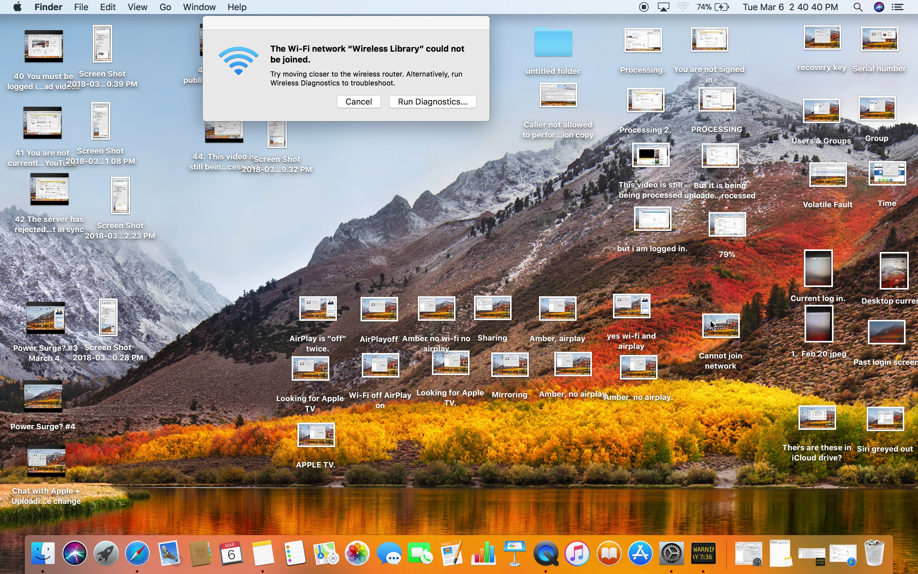
drag(711, 324, 390, 431)
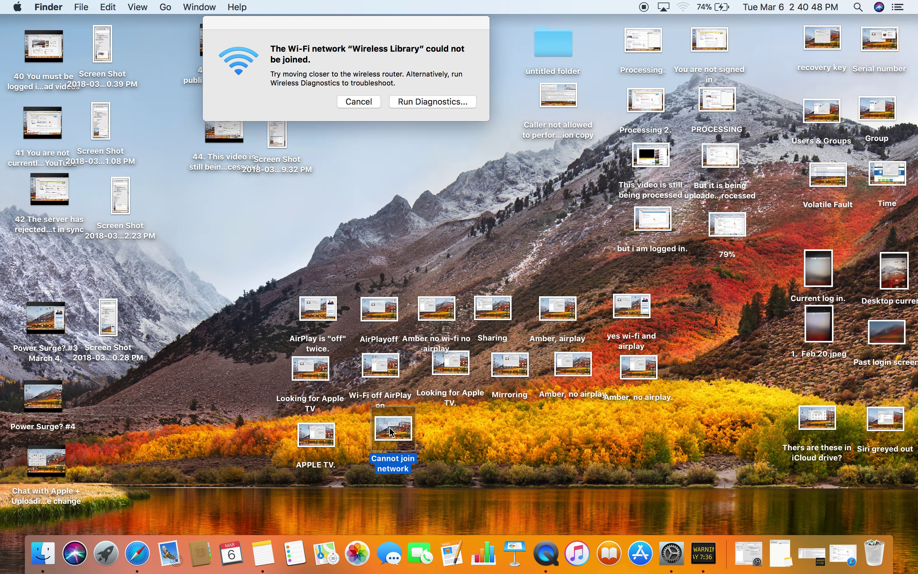
Bring up the Network preferences and rename the newly captured desktop screenshot as "No WiFi"
click(669, 553)
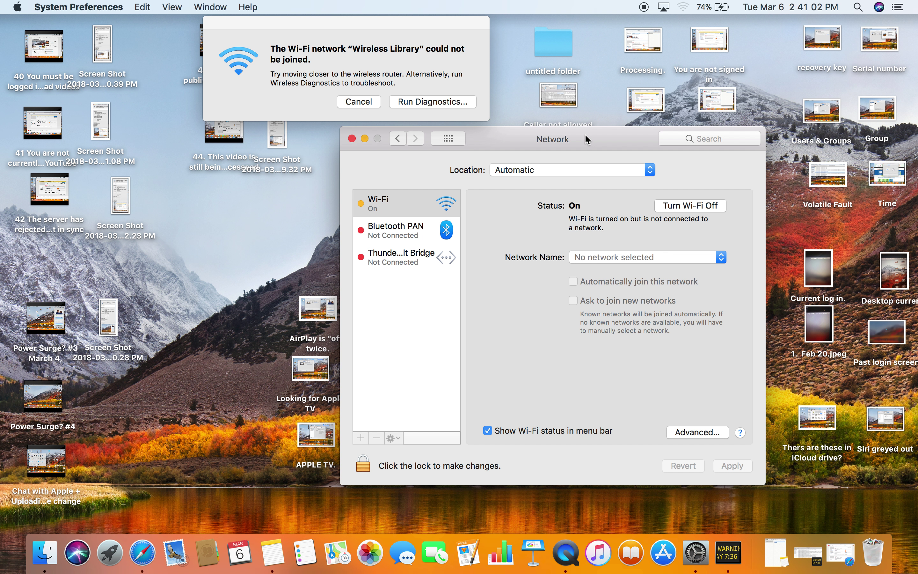
drag(586, 140, 419, 138)
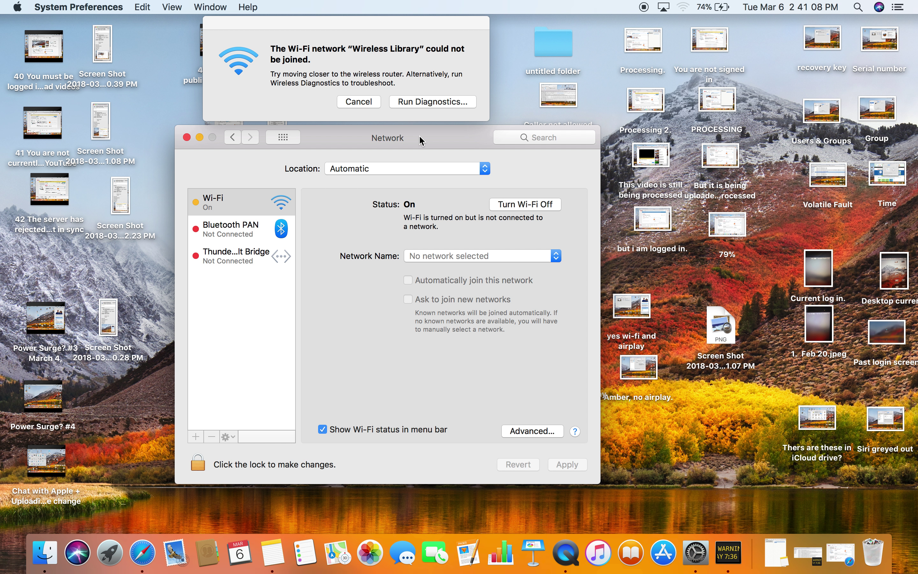
click(722, 367)
click(724, 367)
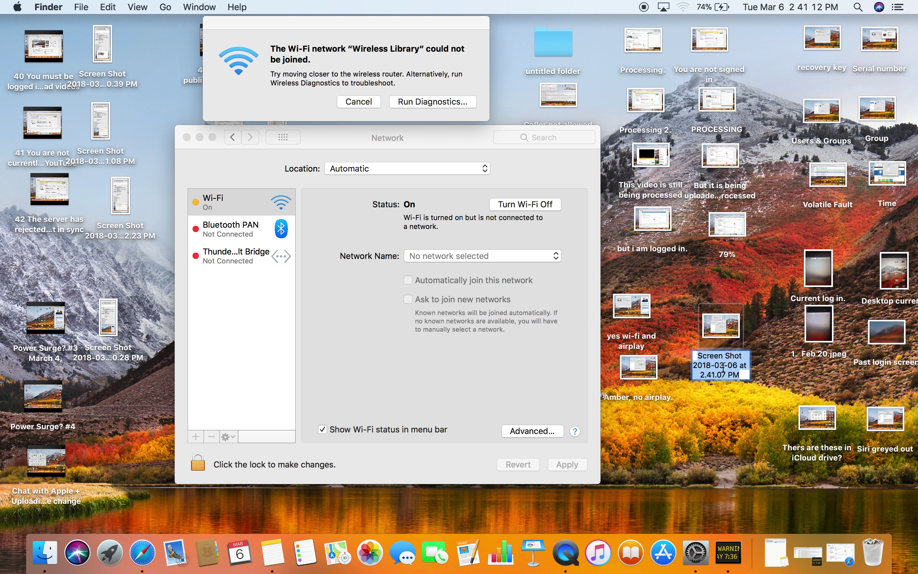
text(No)
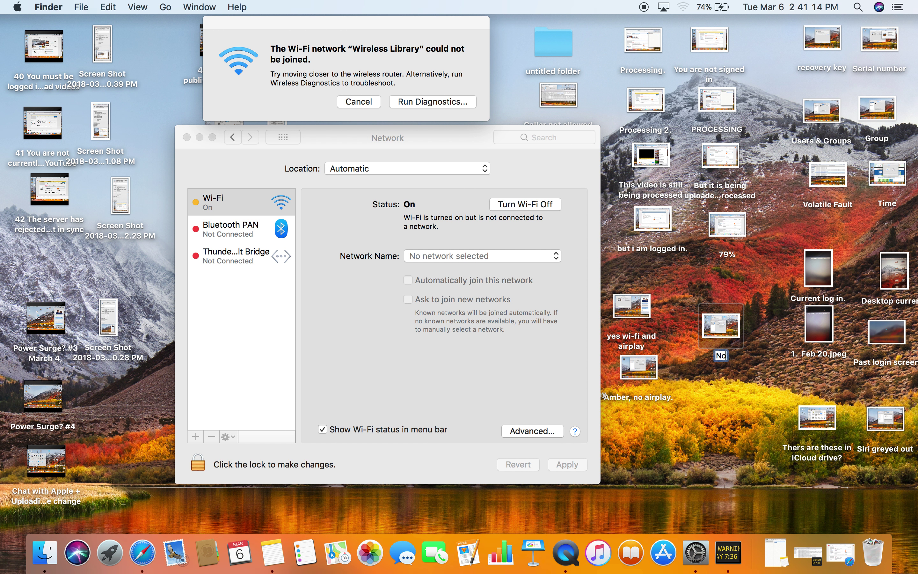
text( WiFi)
Shift the Network window out of the way and place the "No WiFi" screenshot beside "Cannot join network"
drag(440, 140, 171, 193)
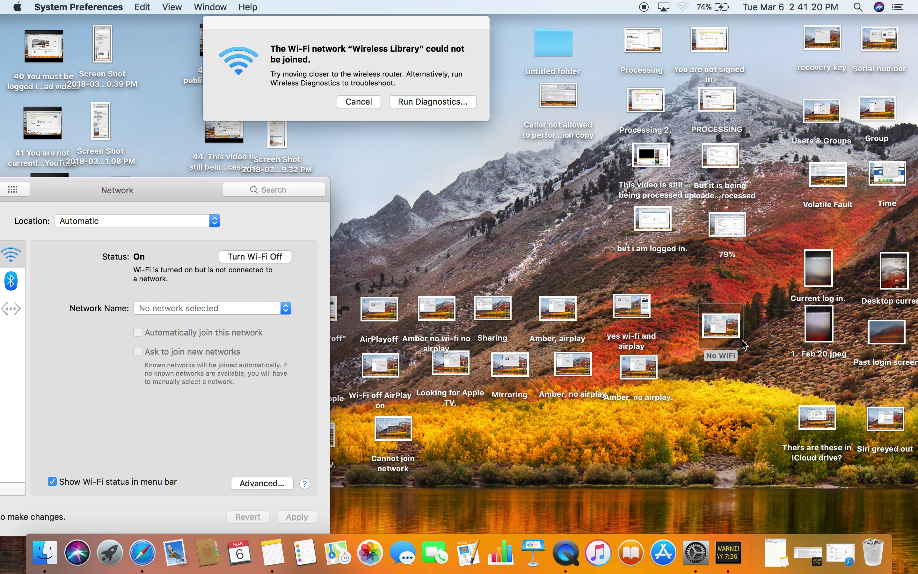
drag(733, 325, 467, 431)
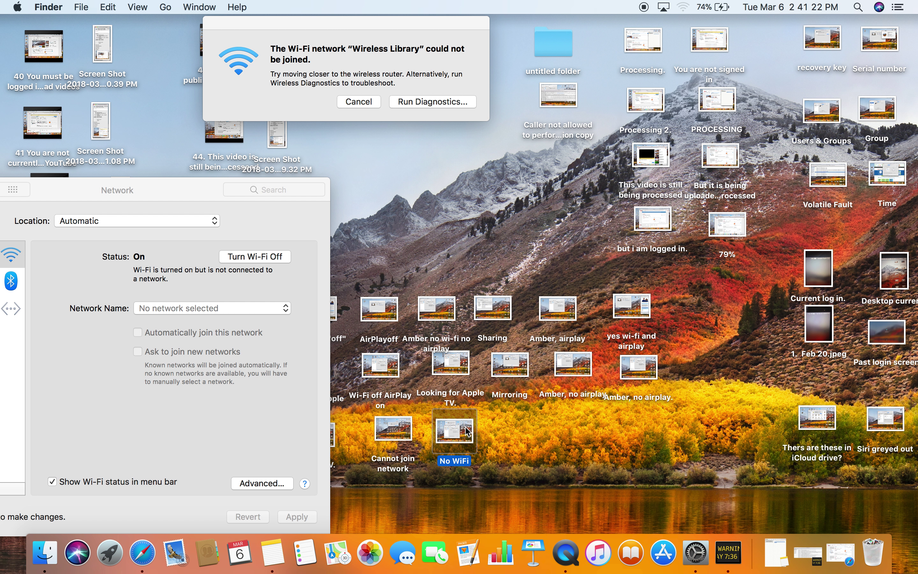
drag(172, 191, 425, 140)
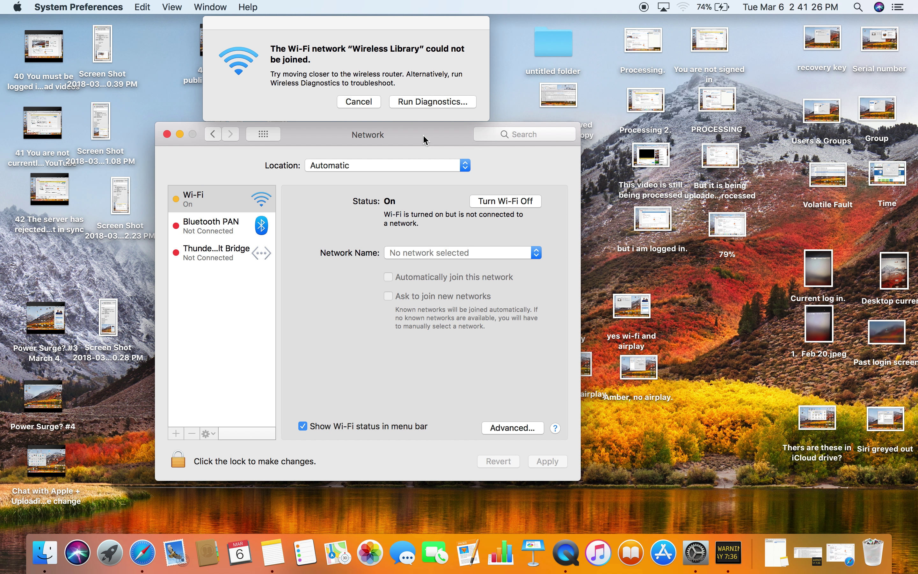
Run Wireless Diagnostics from the failed-join alert through to report generation, leaving the optional network and router information blank
click(425, 100)
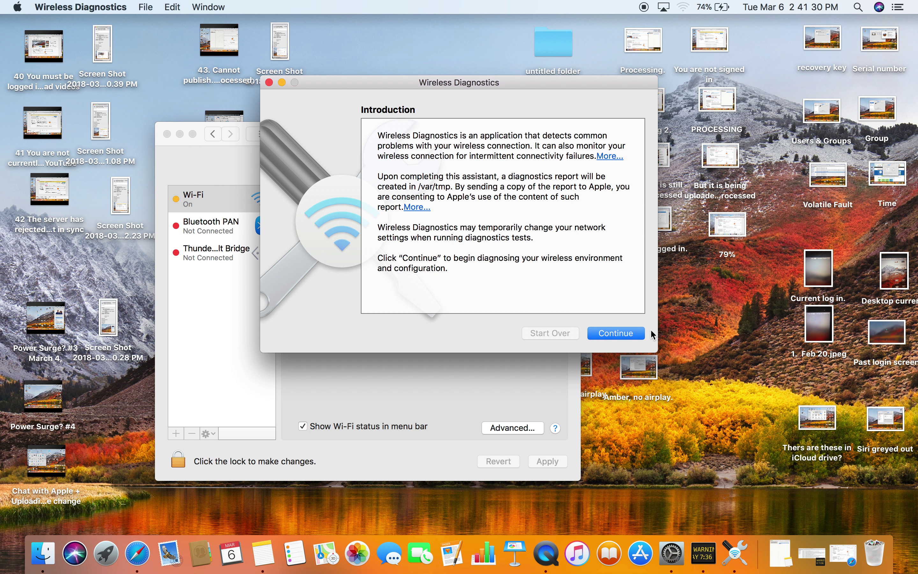
click(629, 334)
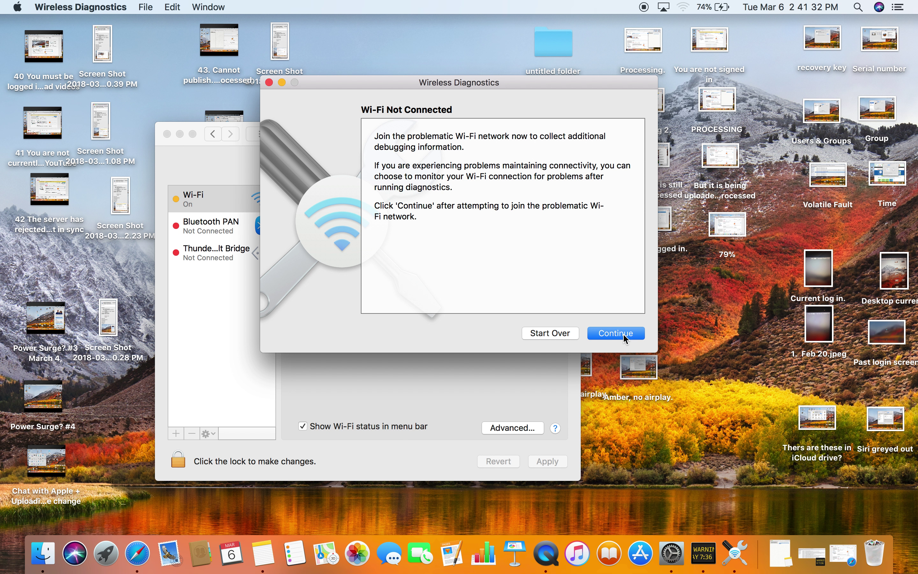
click(623, 333)
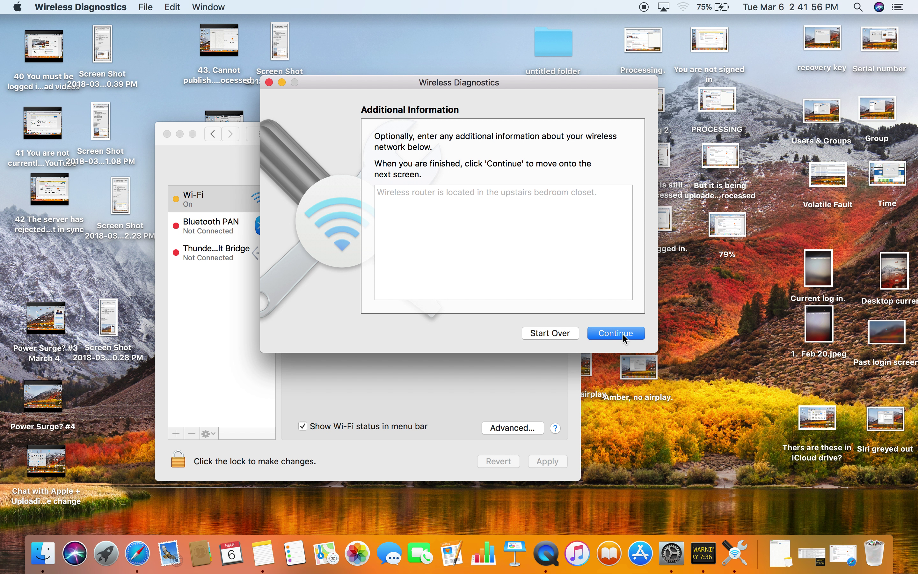
click(622, 334)
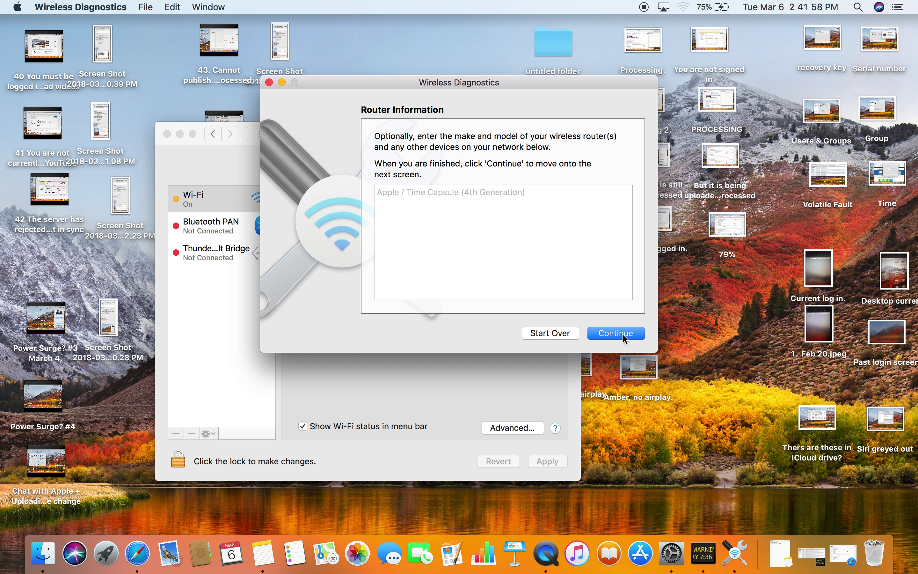
click(622, 333)
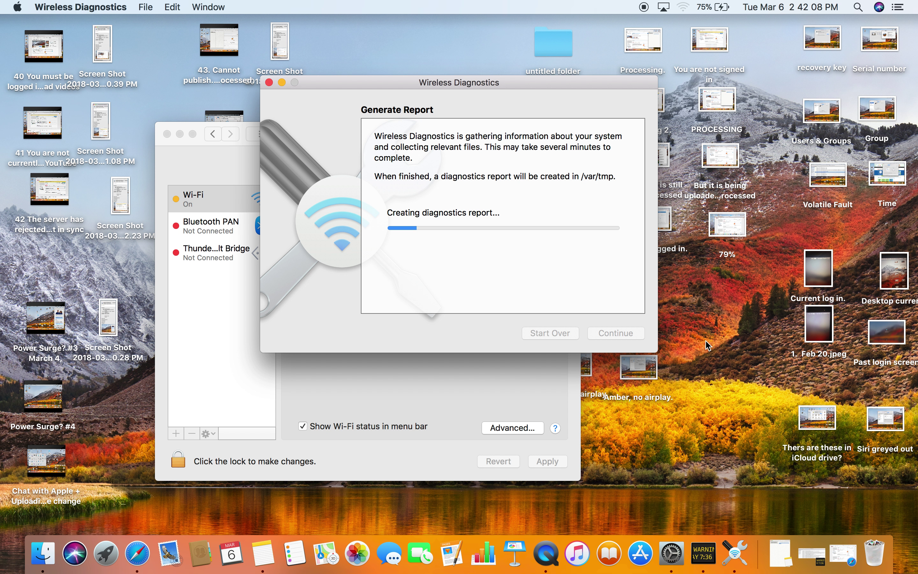
Capture a screenshot of the diagnostics report being created and rename it as "Diagnostic"
key(super+shift+3)
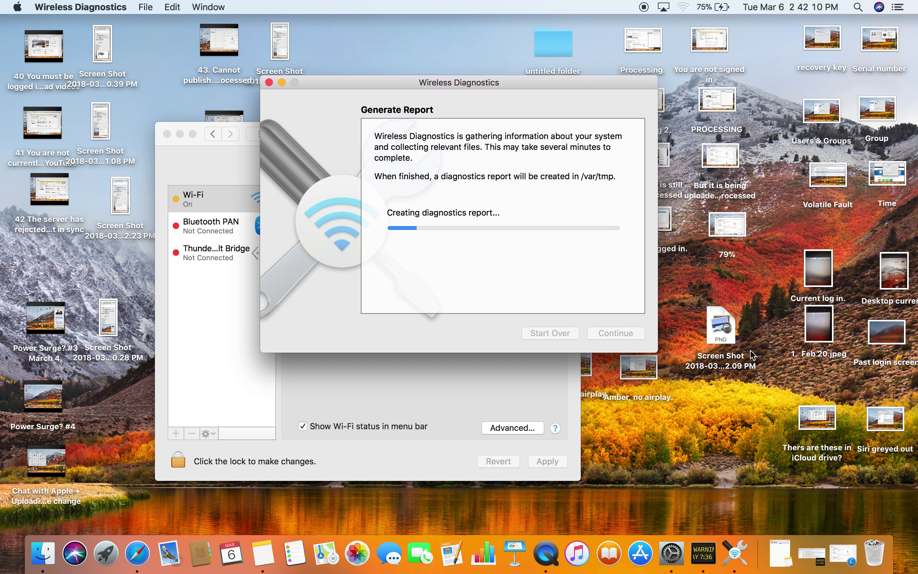
click(731, 365)
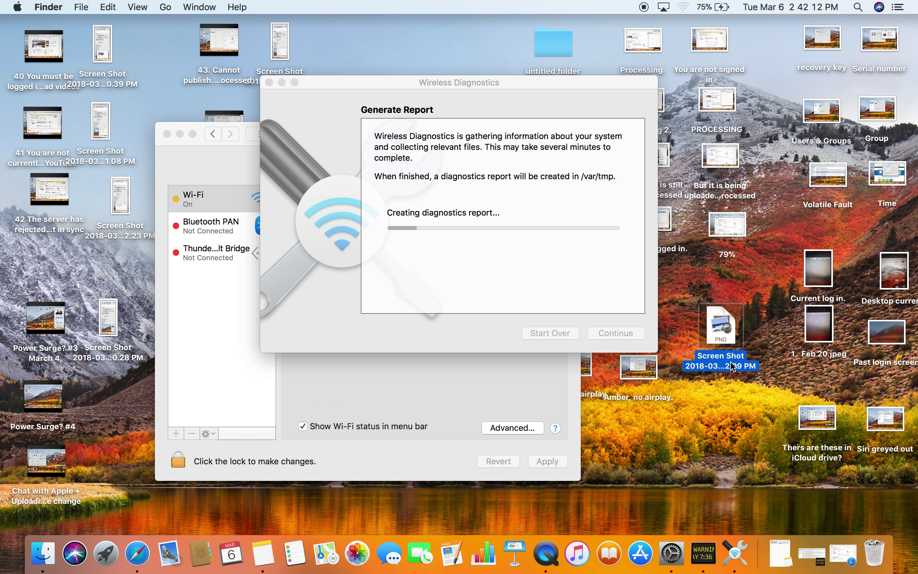
key(Return)
text(D)
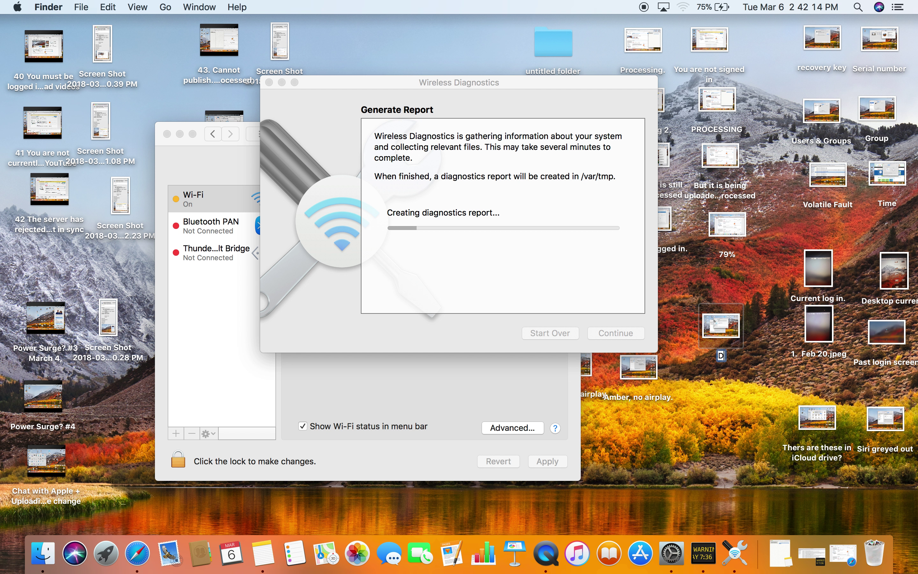
text(iagnostic)
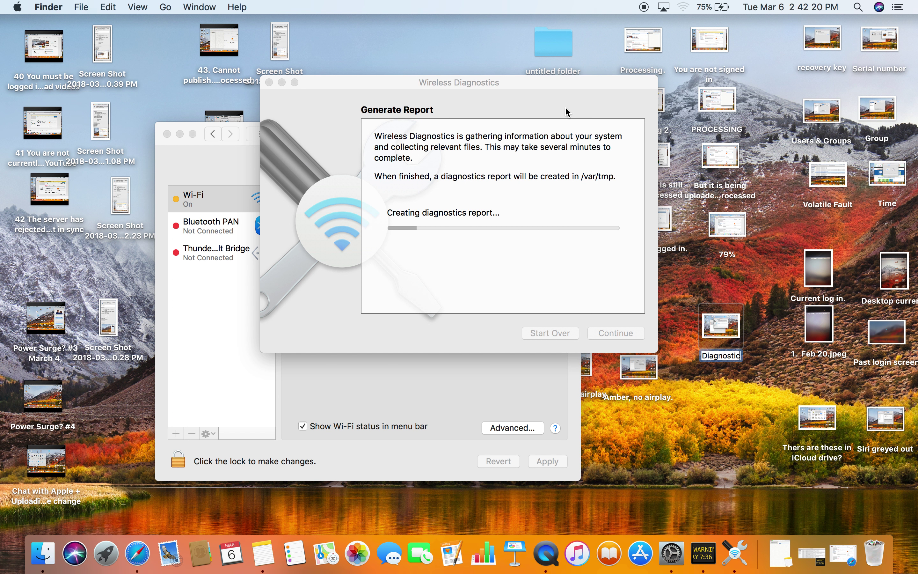
Rearrange the windows so the Network preferences sit lower in front and the Wireless Diagnostics progress stays visible above
drag(543, 84, 560, 7)
click(222, 351)
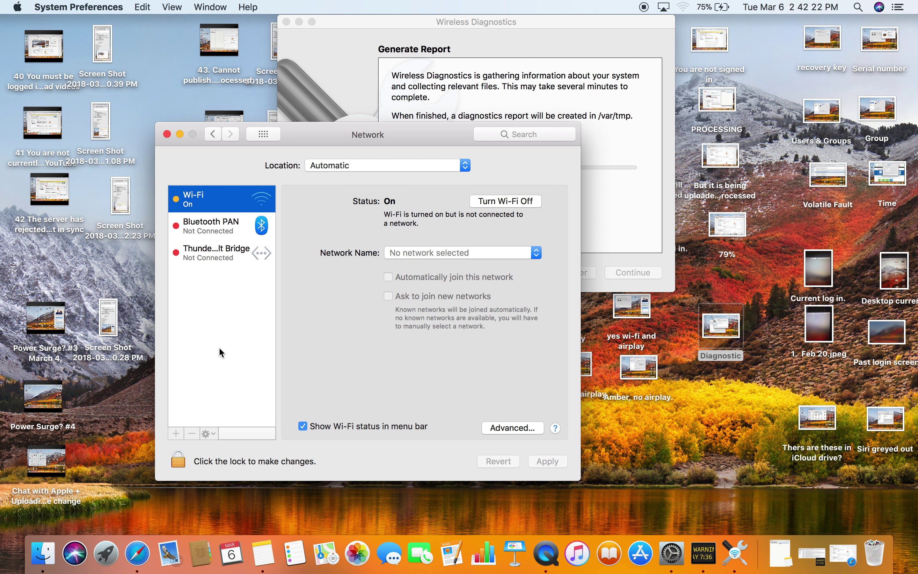
drag(444, 137, 569, 198)
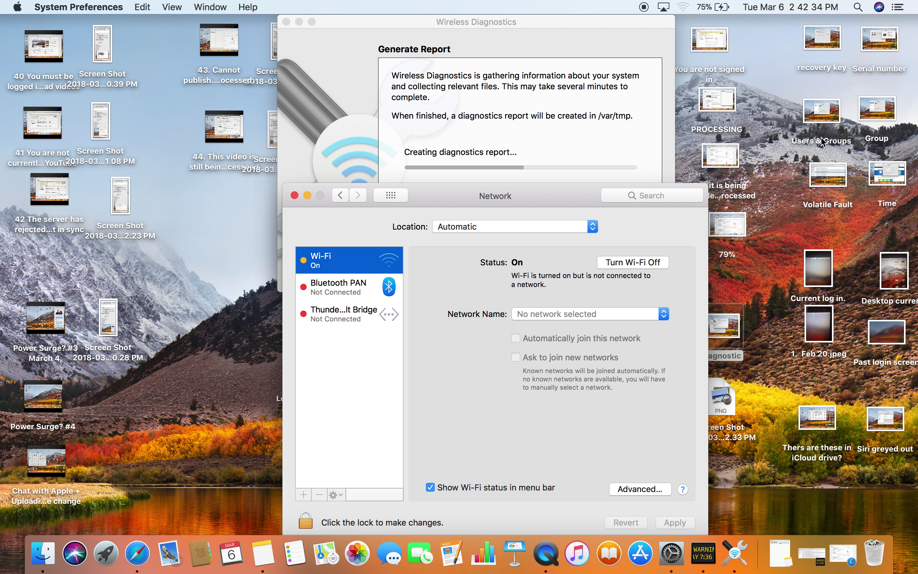
Rename the new screenshot below "Diagnostic" as "Diagnostic report"
click(740, 436)
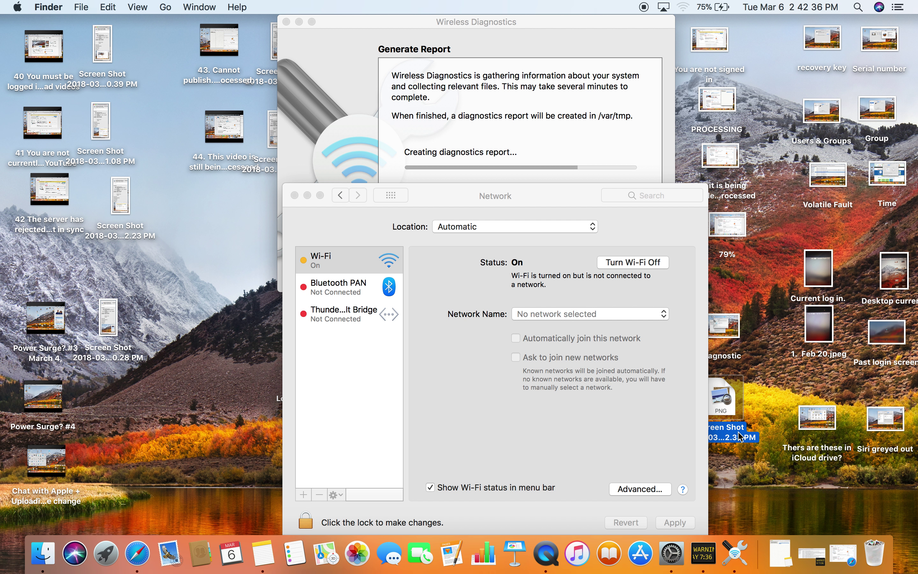
key(Return)
text(D)
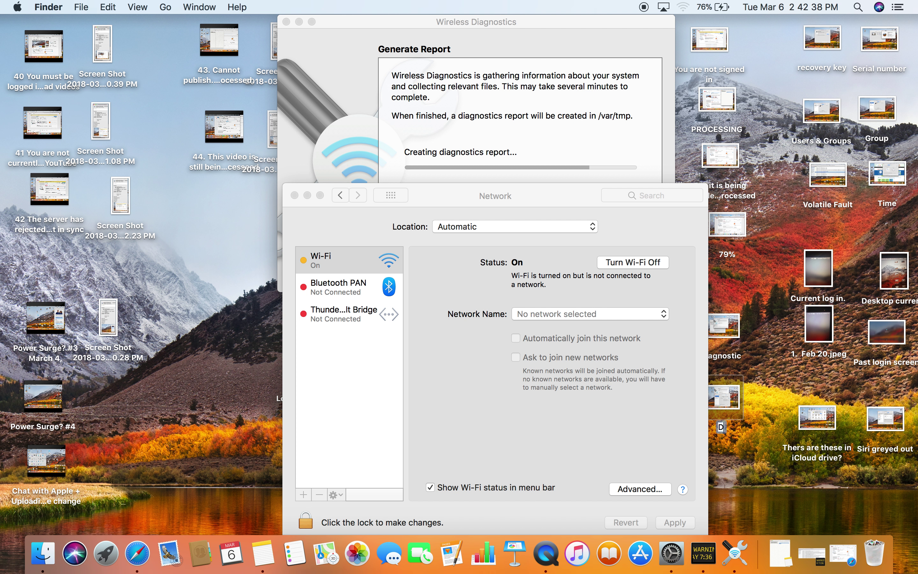
text(iagnostic report)
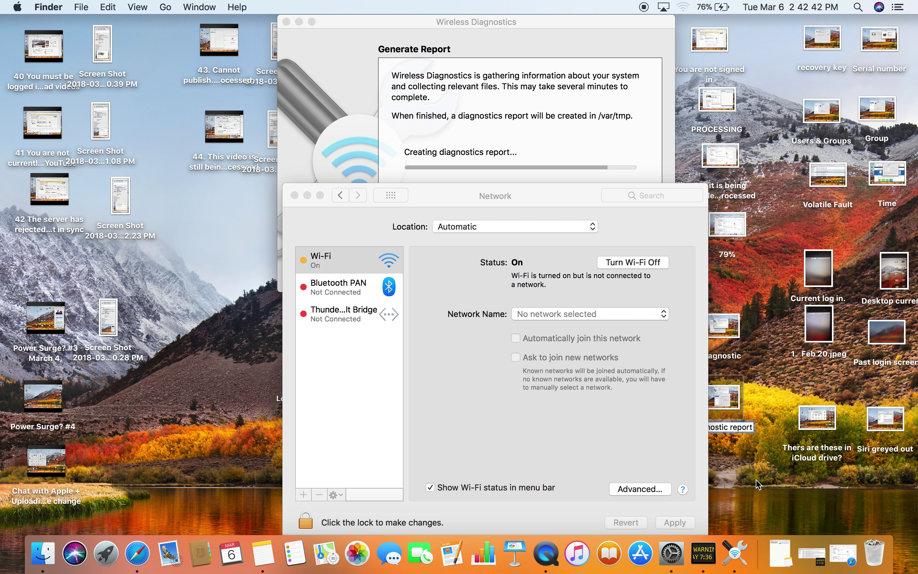
key(Escape)
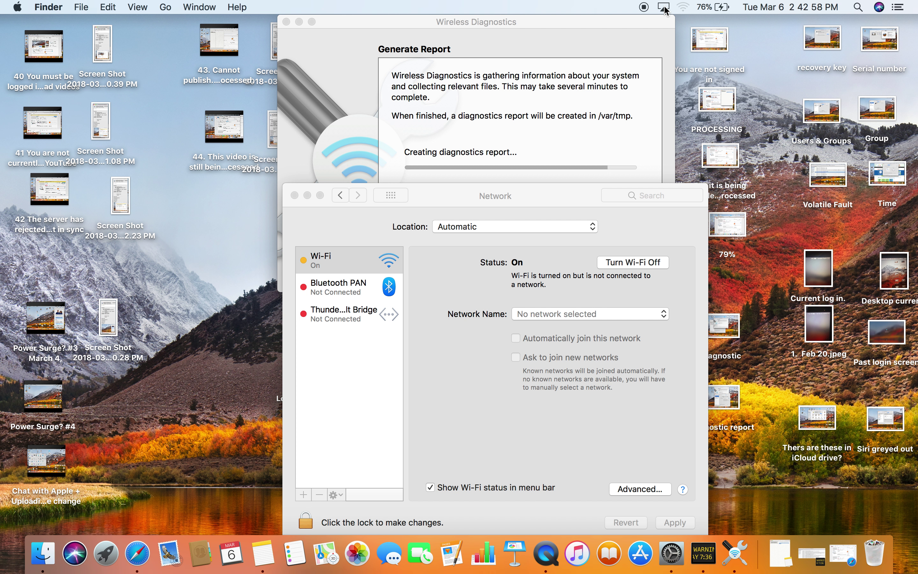
Turn Wi-Fi off and move the Network window below the Wireless Diagnostics window
click(637, 263)
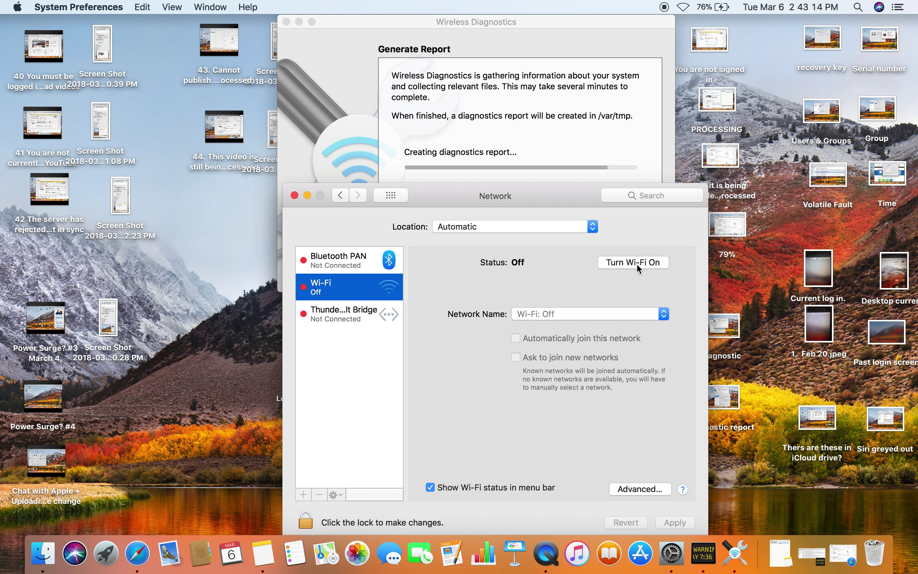
drag(574, 198, 561, 308)
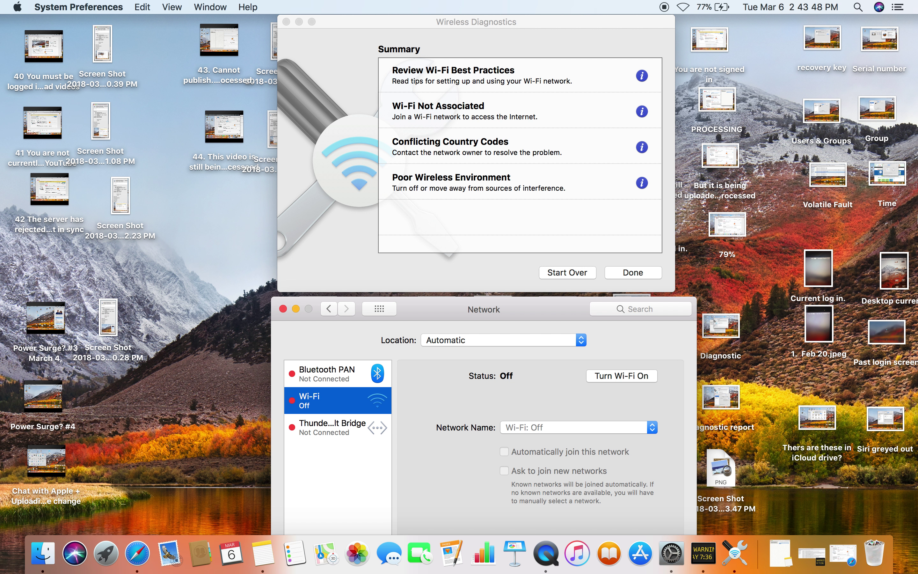
Open the file name of the newest screenshot, below "Diagnostic report", for editing
click(727, 508)
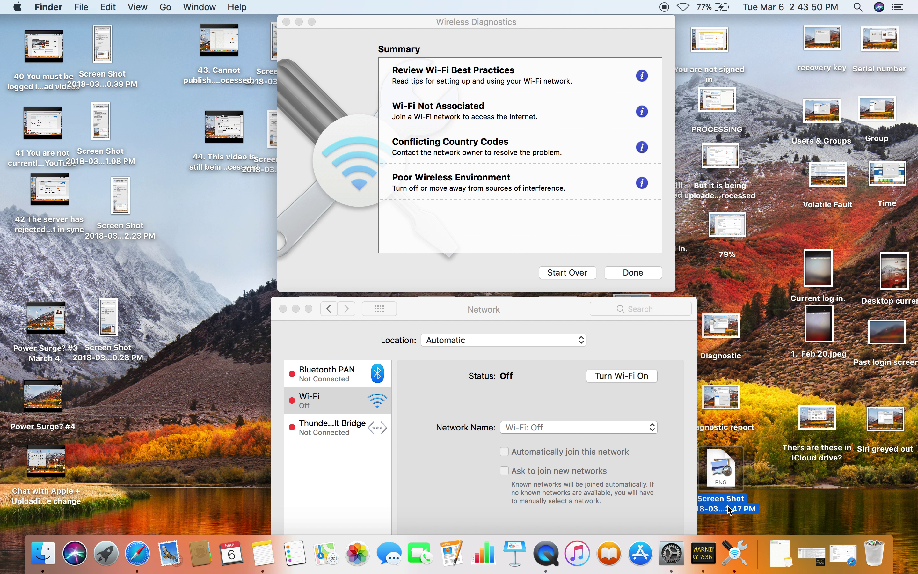
key(Return)
text(Cibf)
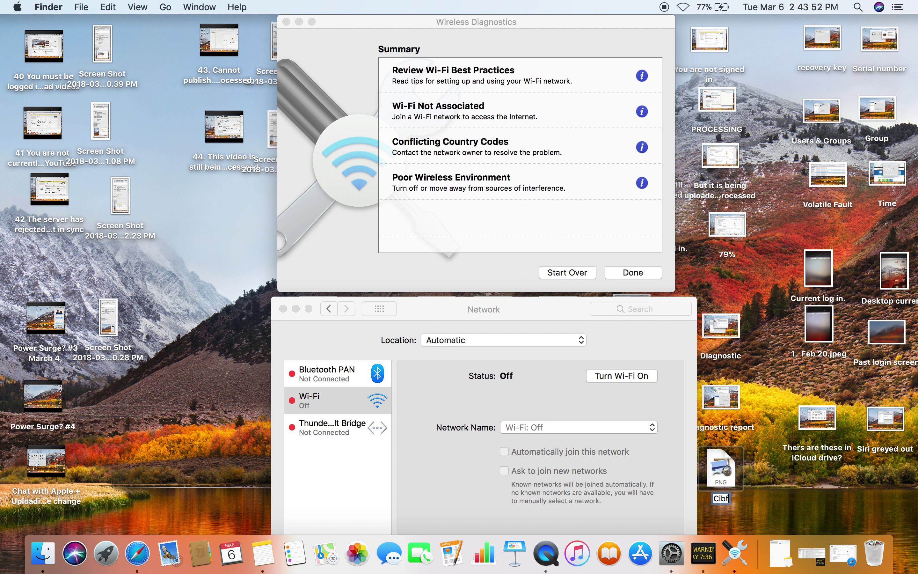
text(kuctubg)
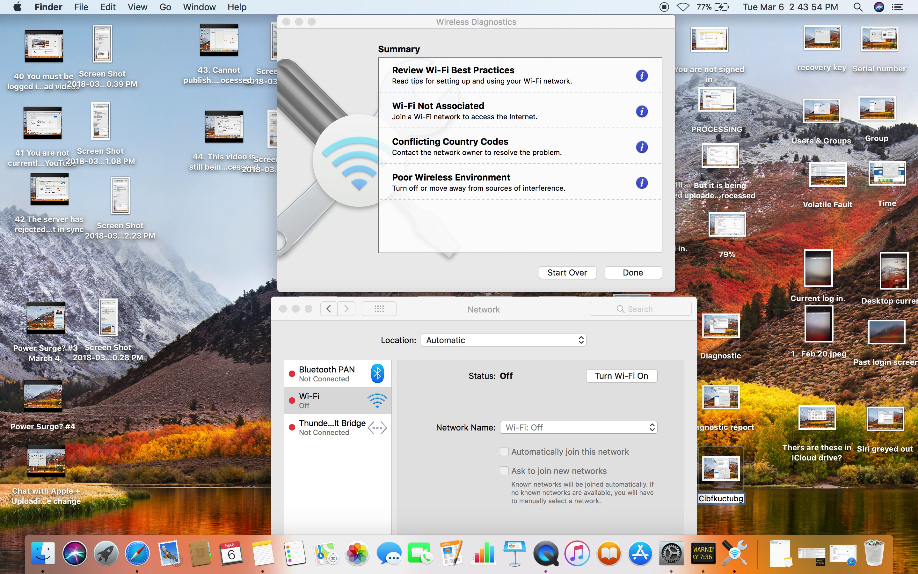
key(BackSpace)
key(BackSpace)
key(BackSpace)
key(BackSpace)
key(BackSpace)
key(BackSpace)
text(Cibfkuctubg ciybtrt cide)
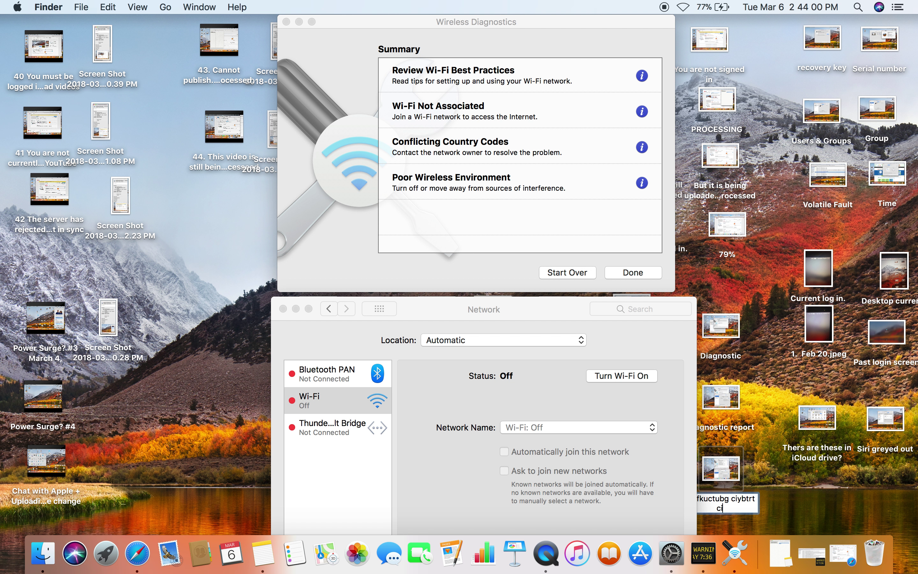
key(BackSpace)
key(BackSpace)
key(BackSpace)
key(BackSpace)
key(BackSpace)
key(BackSpace)
key(BackSpace)
key(BackSpace)
key(BackSpace)
key(BackSpace)
key(BackSpace)
key(BackSpace)
key(BackSpace)
key(BackSpace)
key(BackSpace)
key(BackSpace)
key(BackSpace)
key(BackSpace)
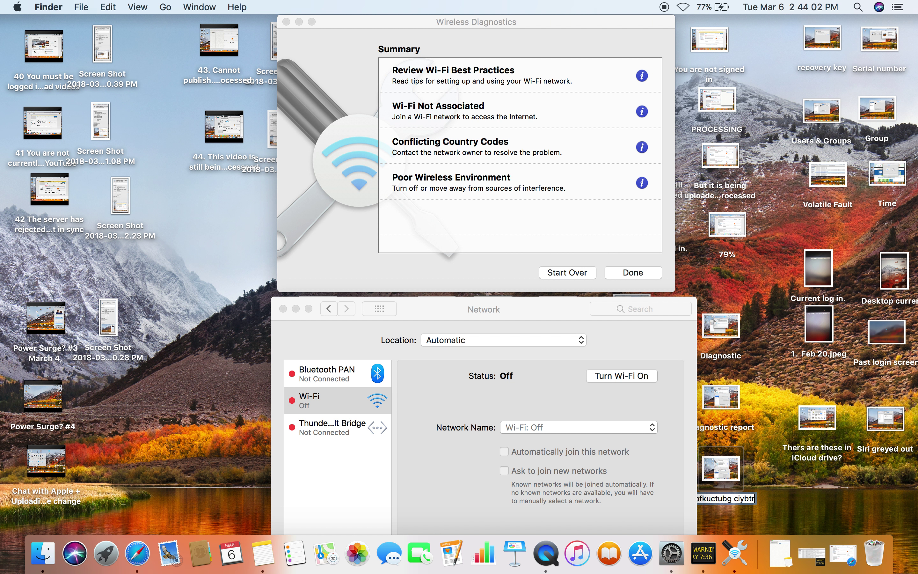
key(BackSpace)
key(BackSpace)
key(BackSpace)
key(BackSpace)
key(BackSpace)
key(BackSpace)
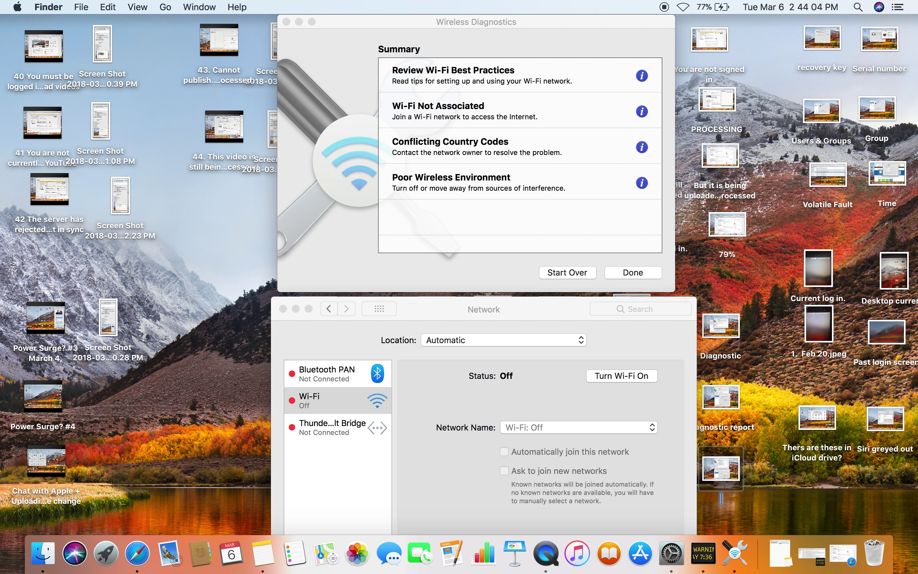
Rename the newest screenshot, below "Diagnostic report", as "Conflicting country codes"
text(Conflicting country codes)
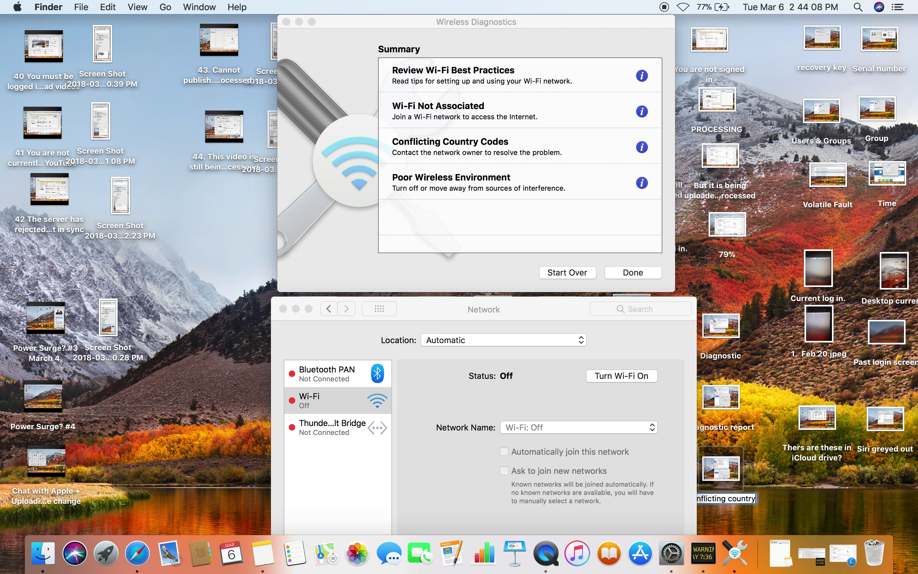
click(801, 490)
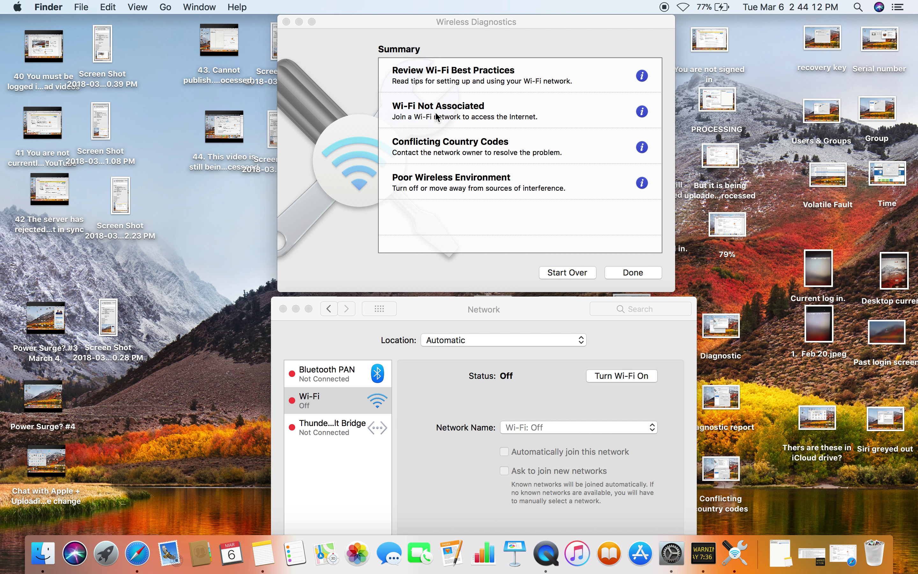
Start Wireless Diagnostics over from its summary and continue through the diagnostic tests with Wi-Fi left off
click(473, 146)
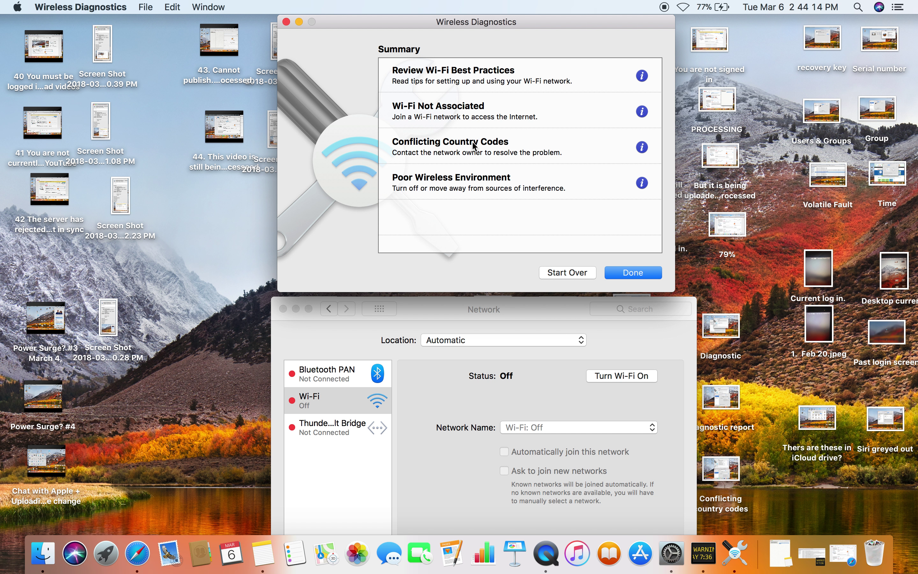
click(563, 272)
click(624, 276)
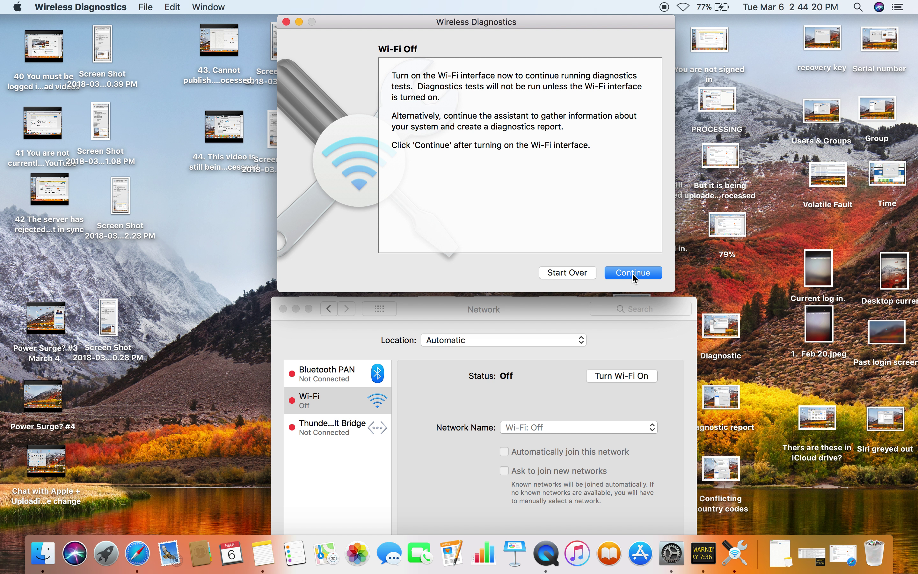
click(632, 272)
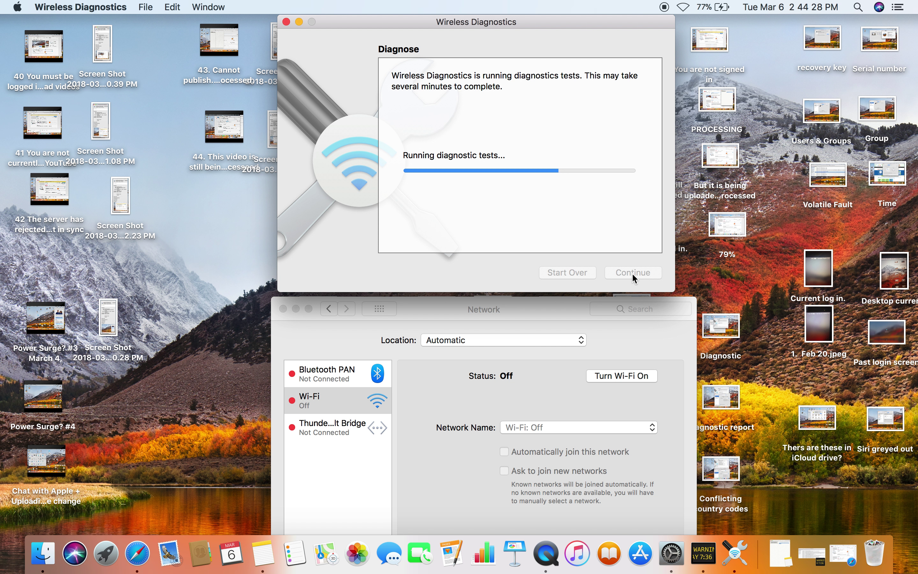
Restore the minimized Notes window, move it beside Wireless Diagnostics, and replace the note's text with "Diagnostic test does not start from the beginning"
click(781, 553)
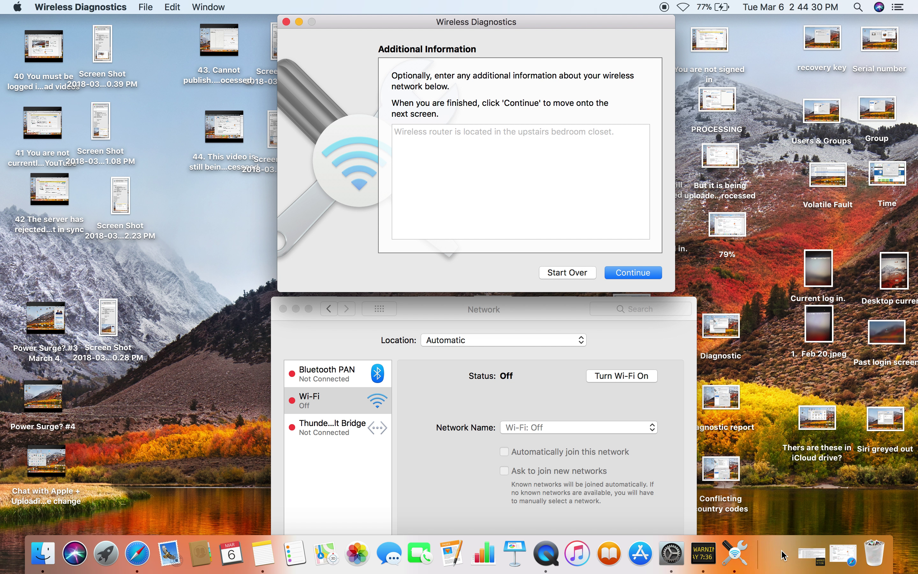
drag(590, 34, 277, 183)
drag(199, 231, 140, 206)
key(BackSpace)
text(Diag)
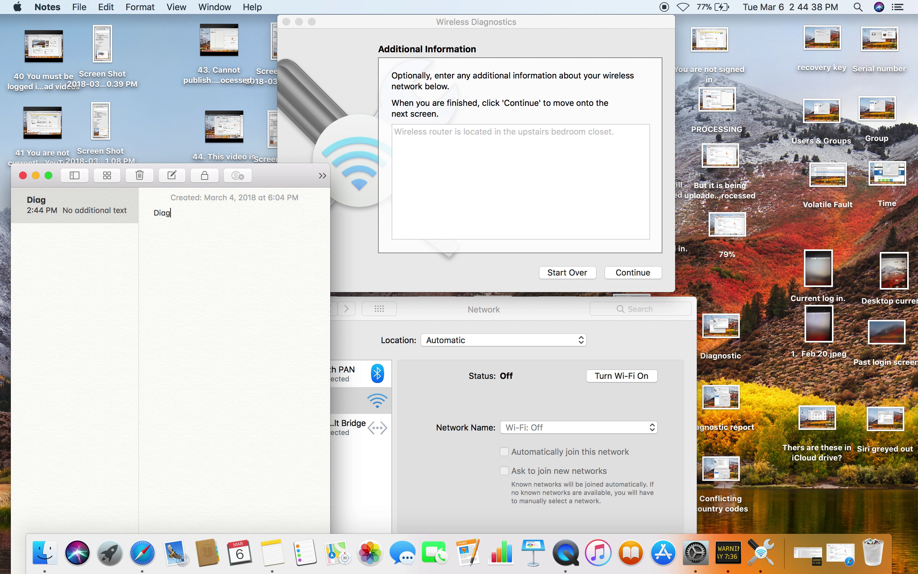
text(nostic test does not )
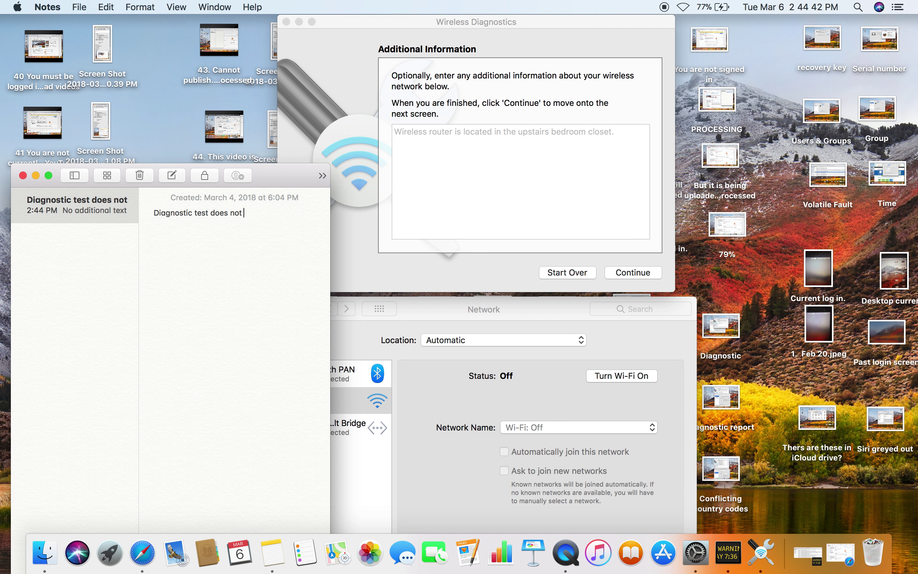
text(start from the beginning)
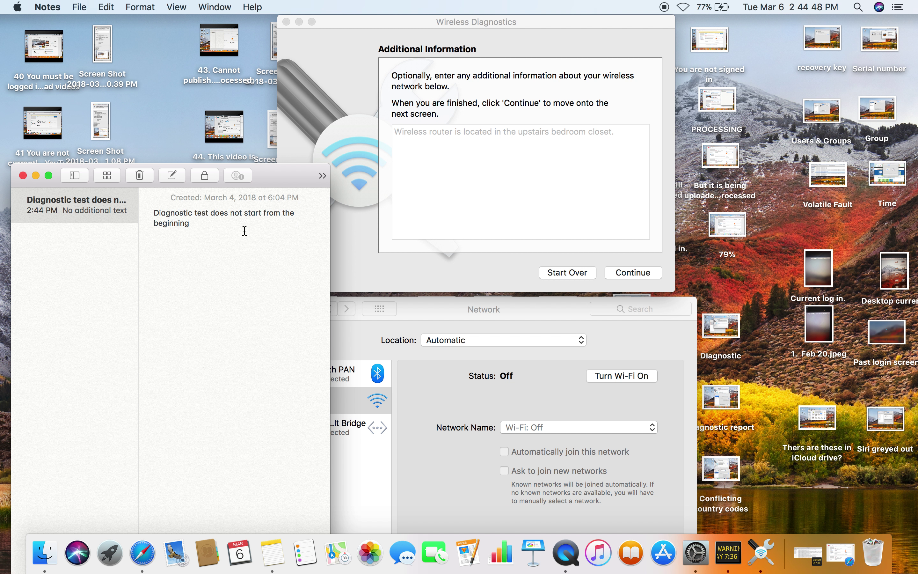
drag(225, 230, 127, 217)
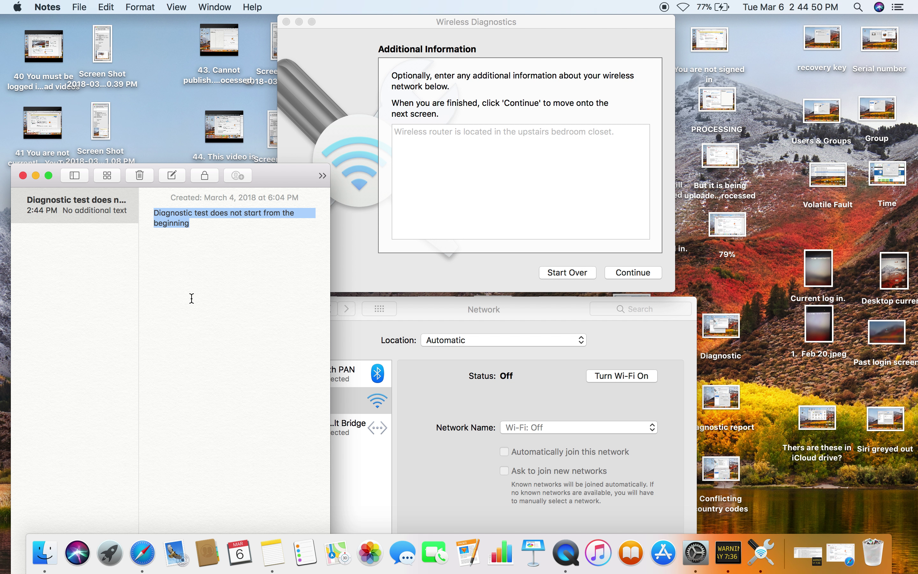
Switch System Preferences from Network to Displays and move its window up to the far side of Wireless Diagnostics
drag(567, 304, 633, 306)
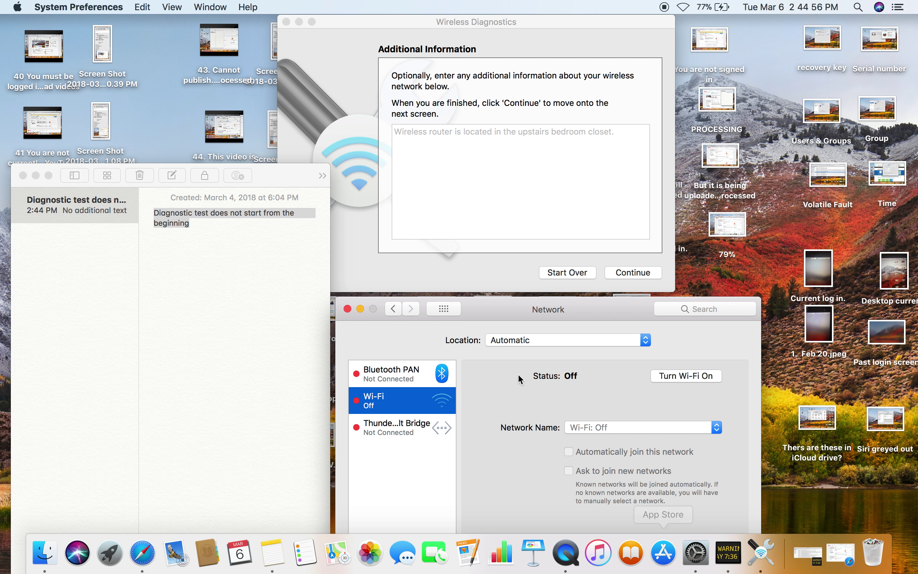
click(445, 308)
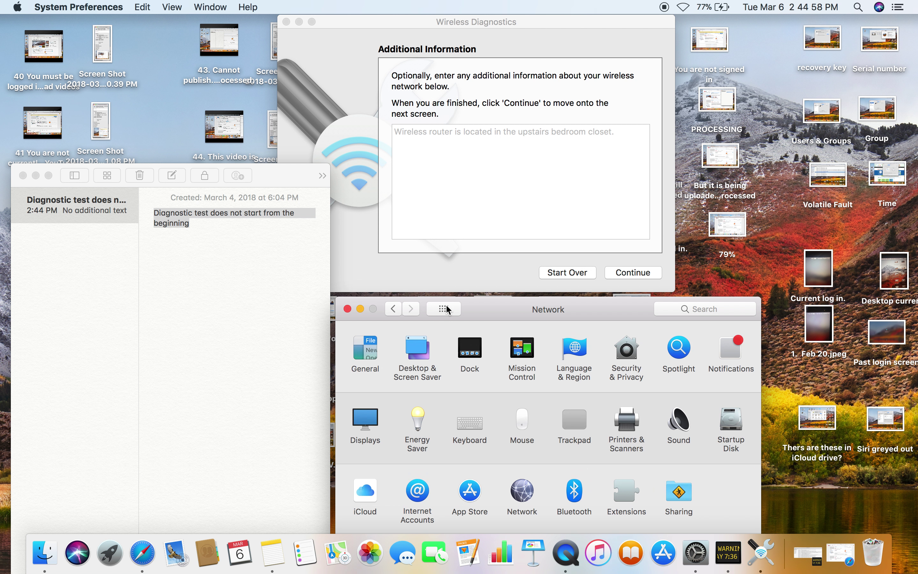
click(366, 418)
drag(614, 310, 916, 29)
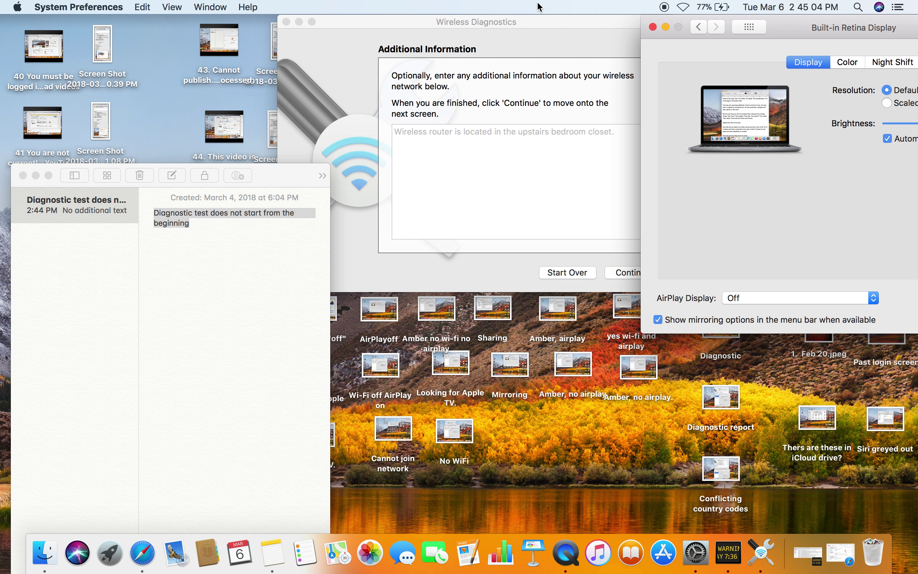
Move Wireless Diagnostics clear of the Displays window, place Notes directly below it, and keep the note's text selected
click(527, 36)
drag(545, 26, 511, 25)
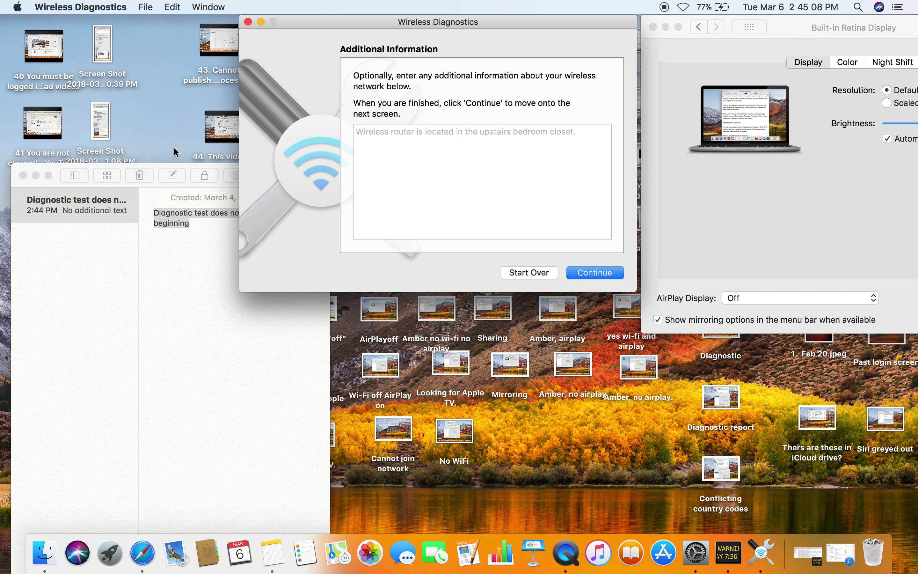
drag(122, 173, 441, 298)
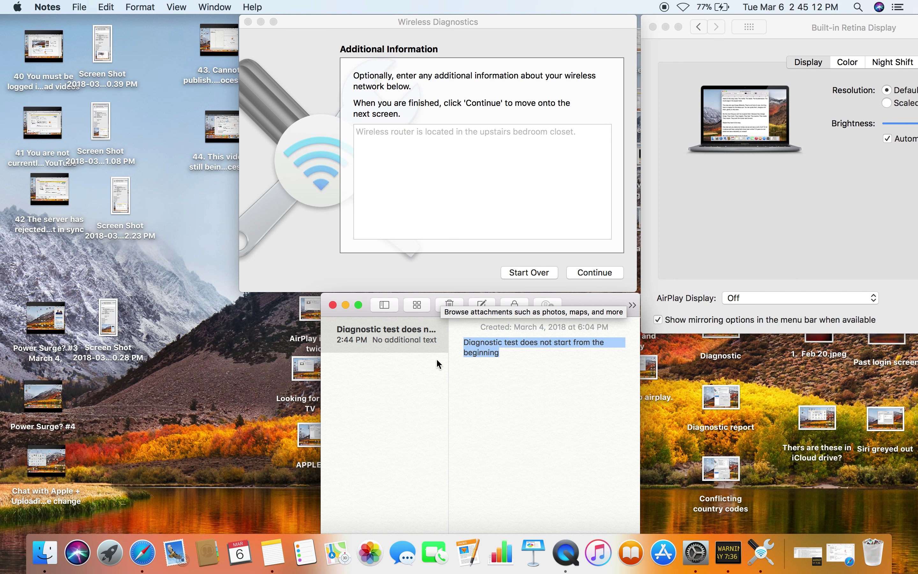
drag(514, 408, 433, 326)
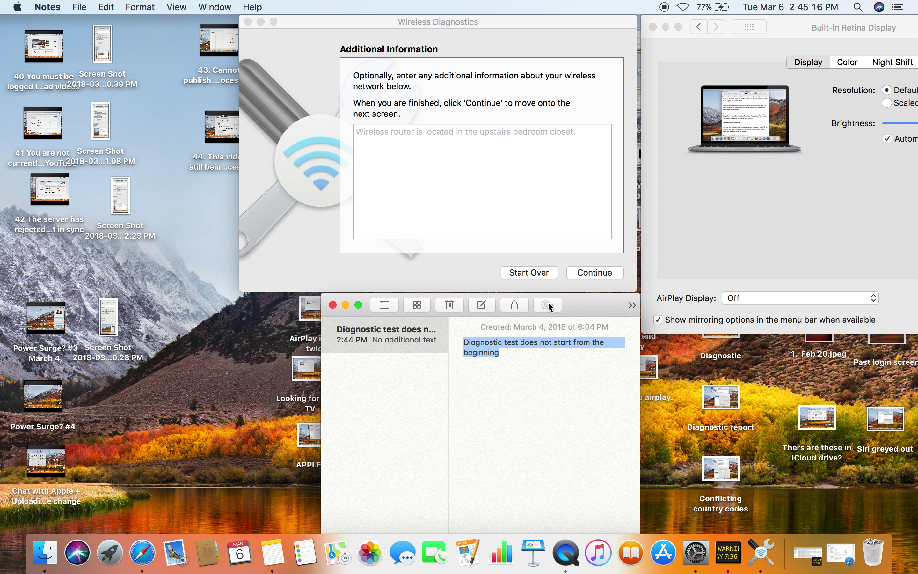
Start Wireless Diagnostics over from the Additional Information page and rerun the tests with Wi-Fi still off
click(537, 272)
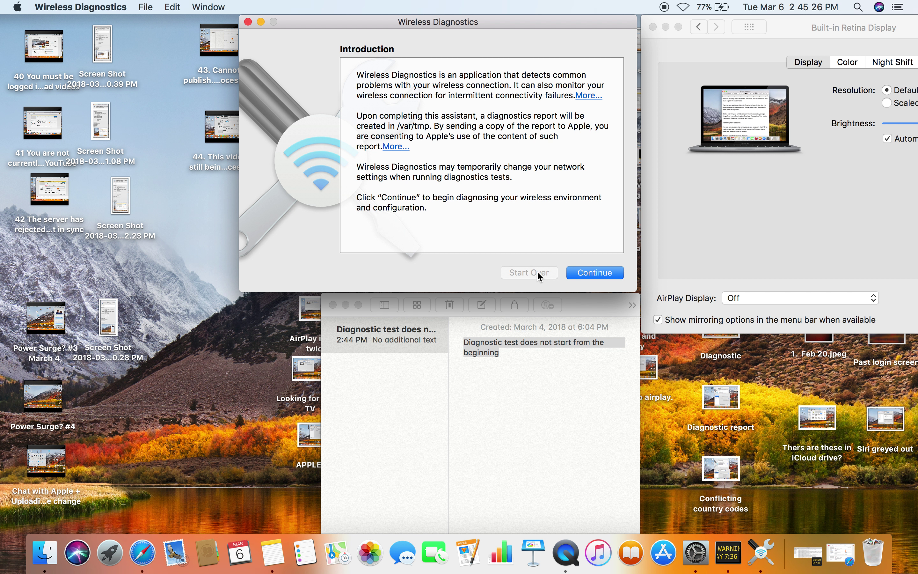
click(614, 274)
click(610, 273)
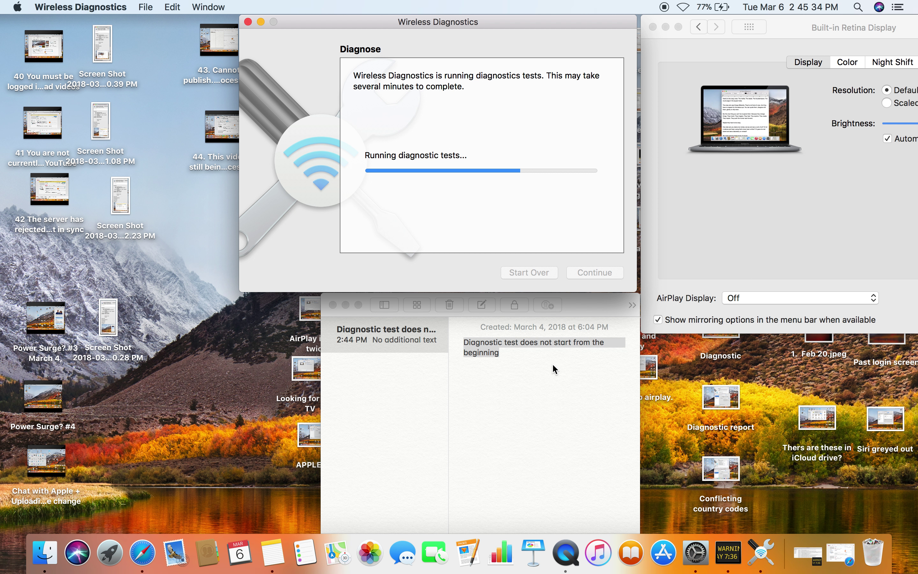
click(512, 353)
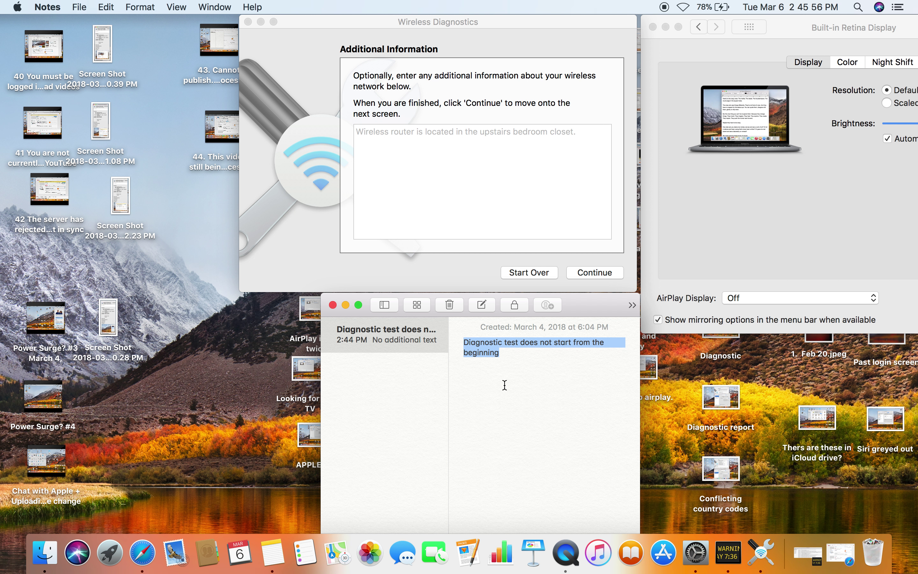
Leave the additional and router information blank, start generating the diagnostics report, and close the Displays preferences
click(484, 130)
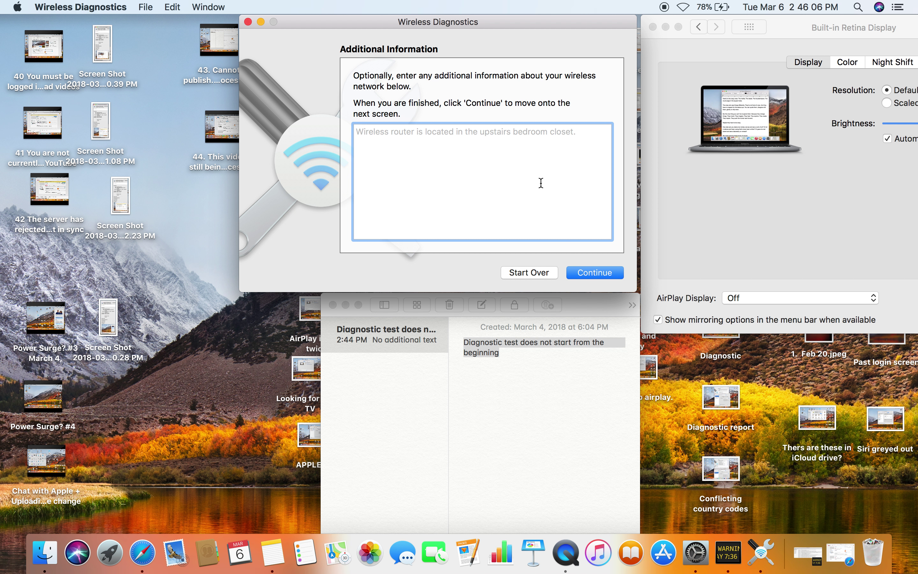
click(590, 273)
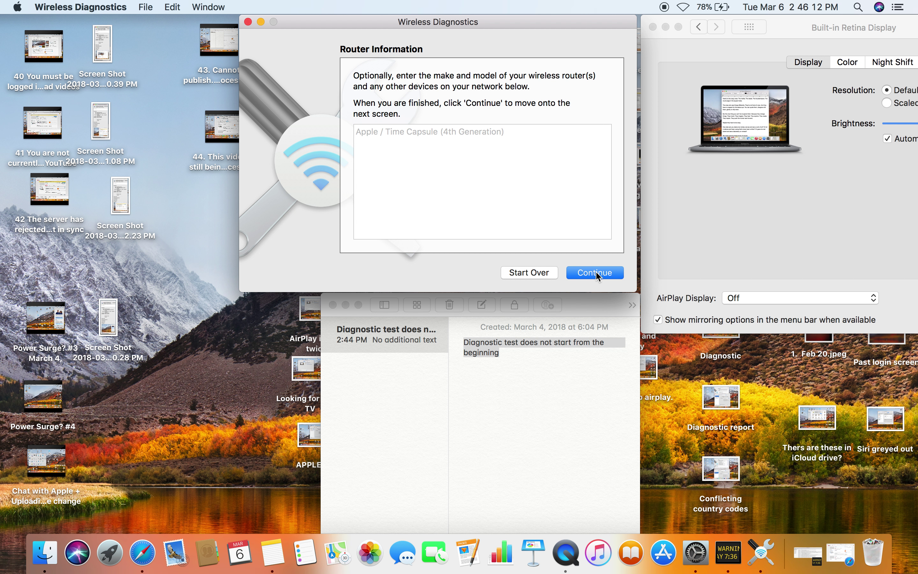
click(595, 272)
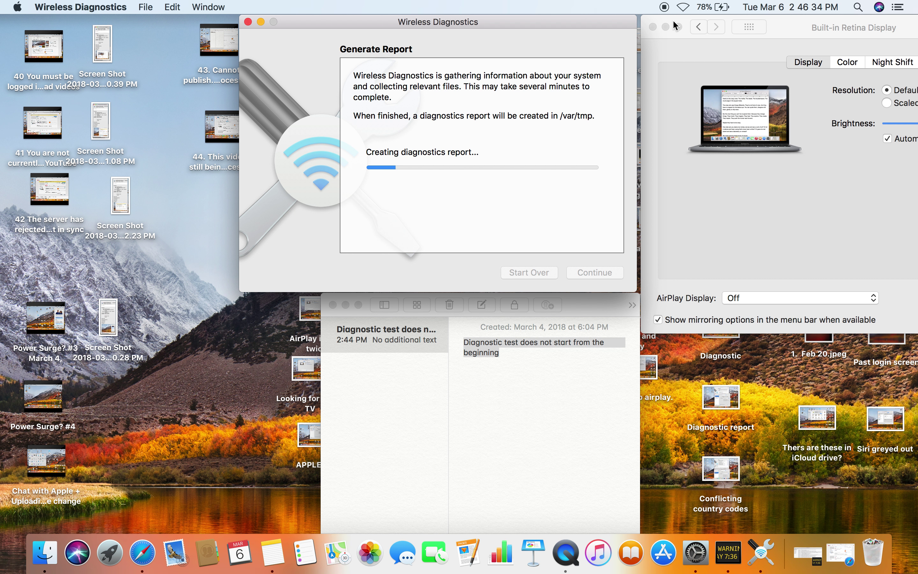
click(653, 27)
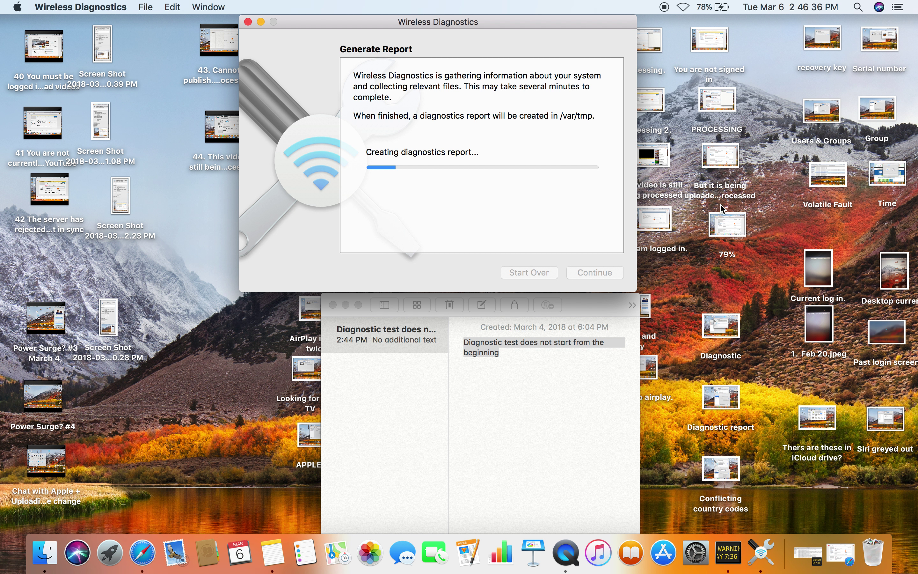
View the "Diagnostic" and "Diagnostic report" screenshots in Preview, then move the "Diagnostic" screenshot to the Trash
click(716, 327)
double_click(716, 322)
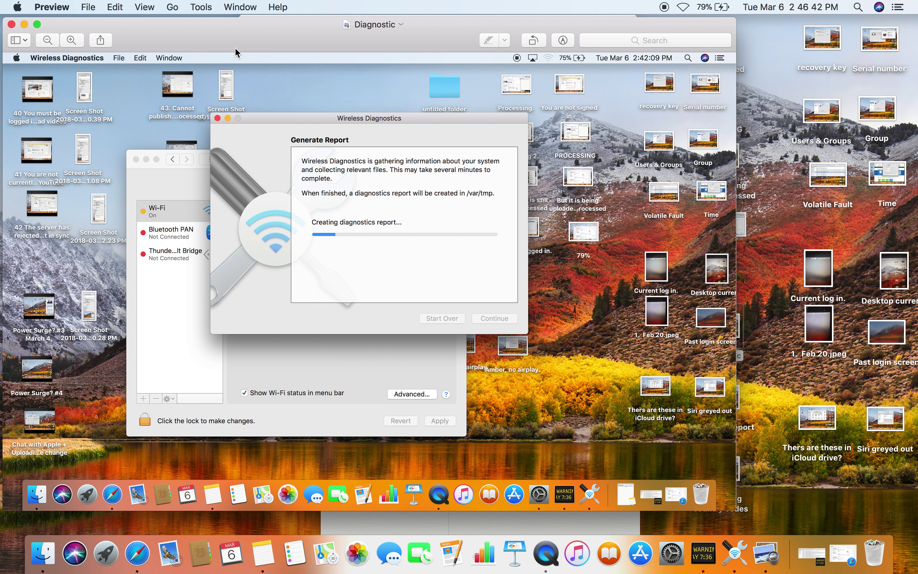
click(11, 24)
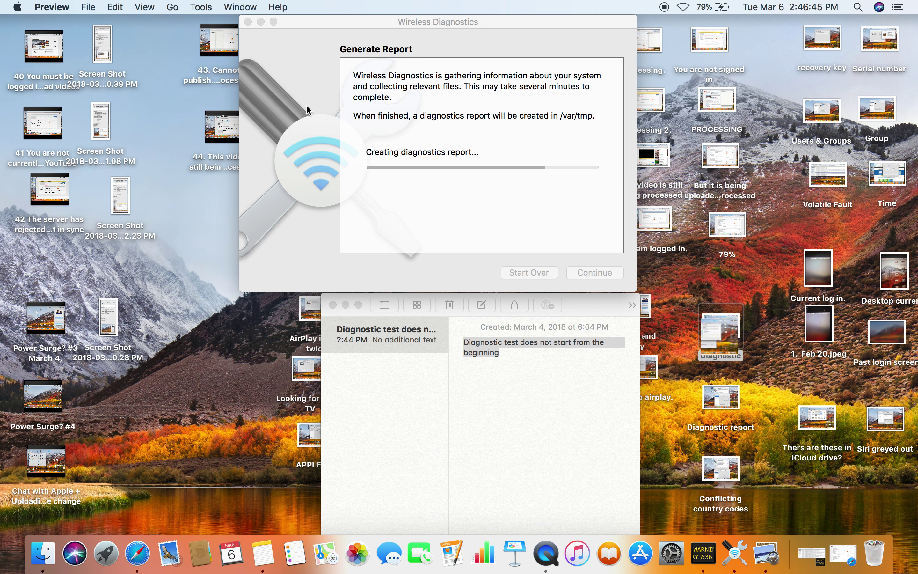
double_click(711, 390)
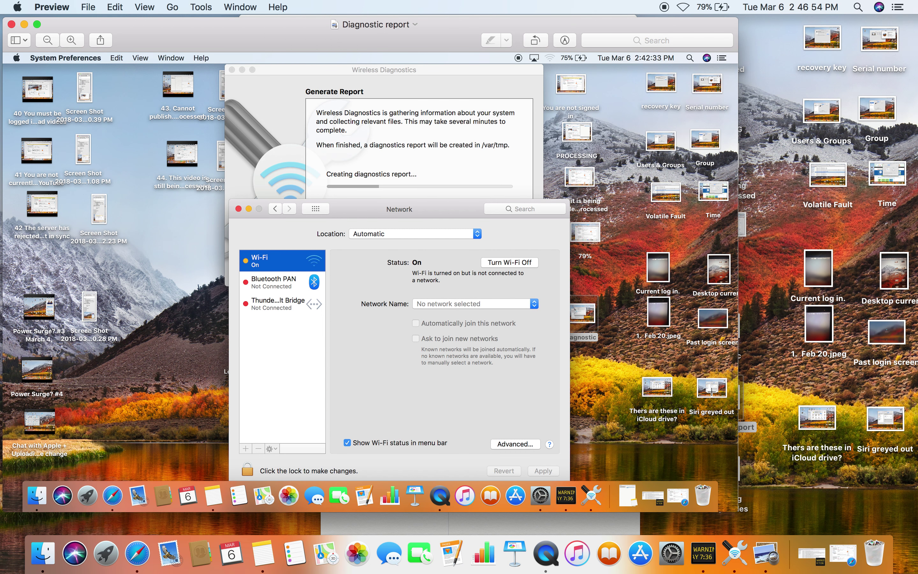
click(11, 24)
drag(719, 328, 874, 552)
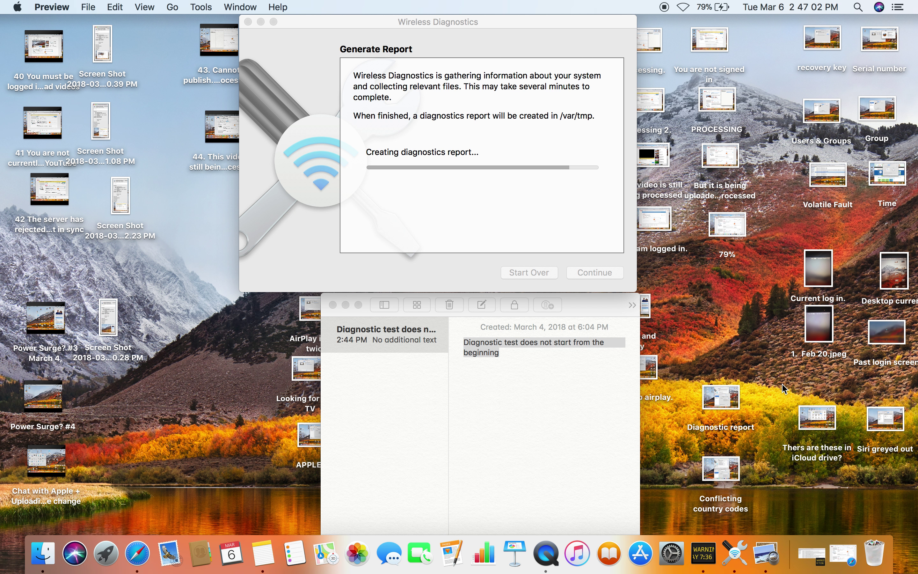
Minimize Notes and move the Wireless Diagnostics window toward the left side of the desktop
click(600, 427)
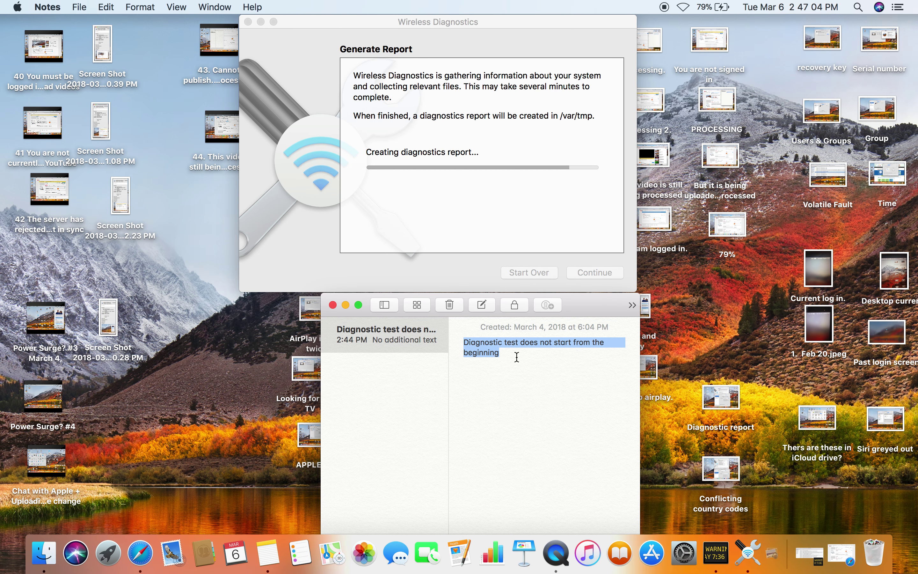
click(345, 305)
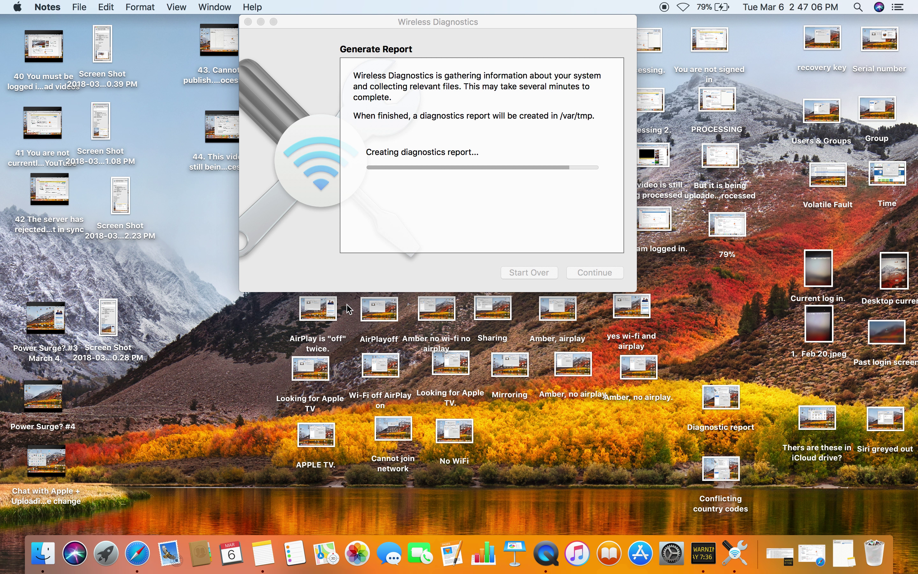
drag(510, 19, 397, 18)
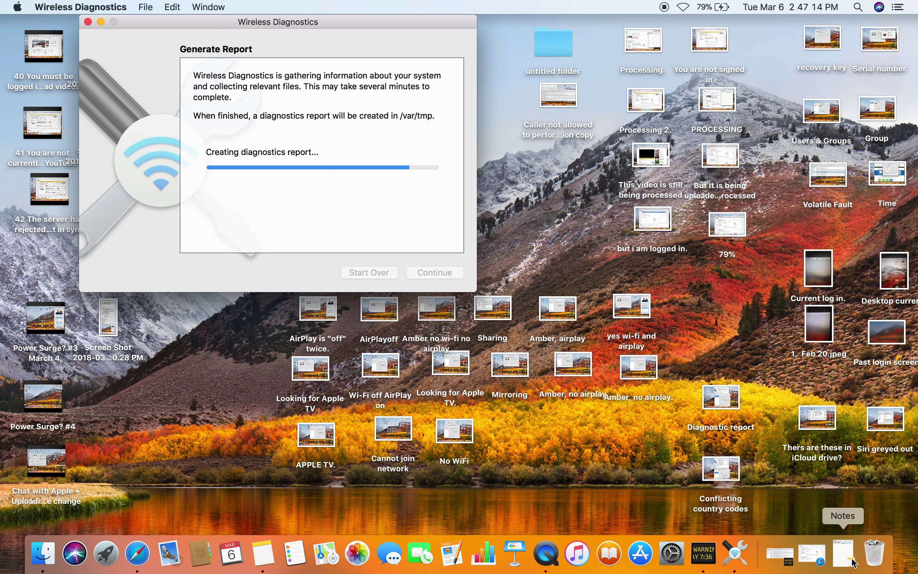
Restore the minimized Safari window with the YouTube uploads and place it clear of the Wireless Diagnostics window
click(824, 544)
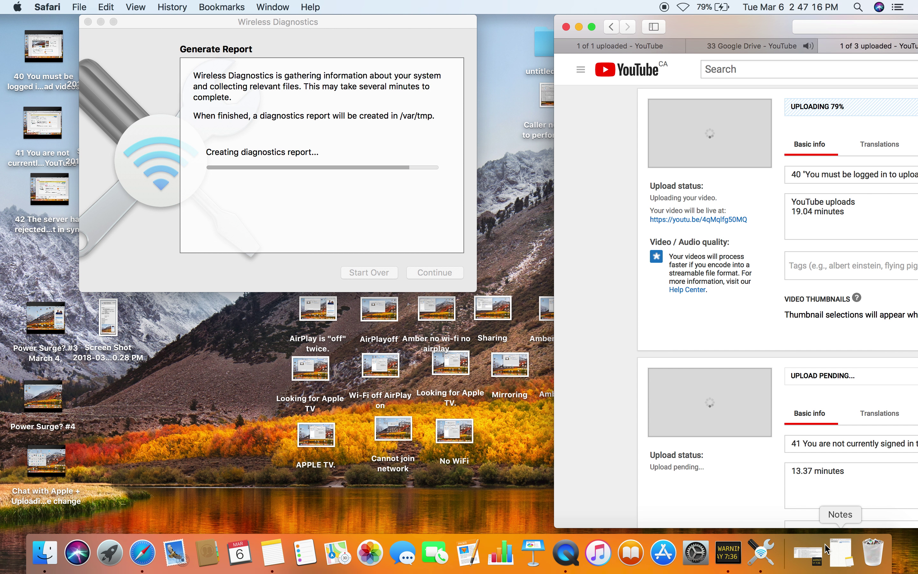
drag(751, 33, 708, 35)
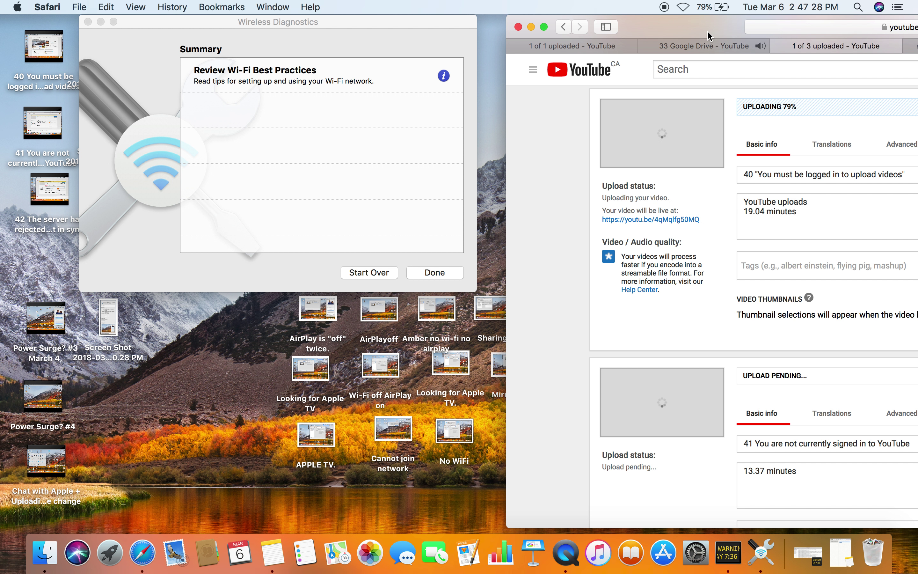
drag(708, 35, 917, 36)
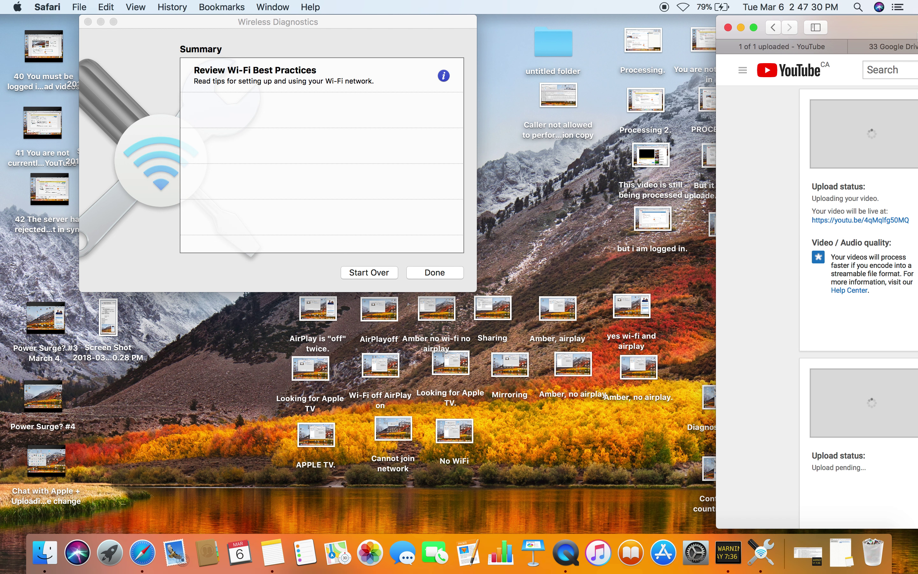
drag(853, 36, 801, 71)
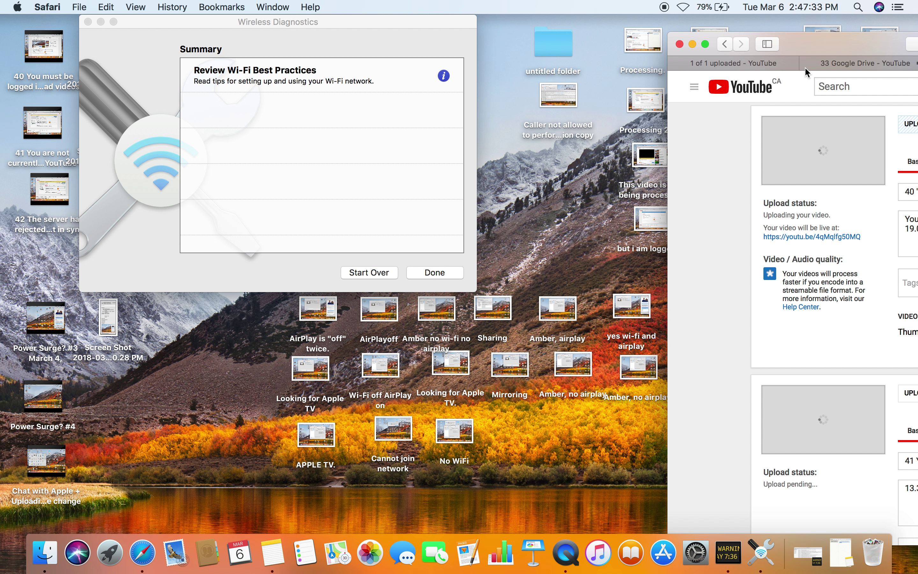
Read the details of "Review Wi-Fi Best Practices" in the Wireless Diagnostics summary and close them
click(296, 71)
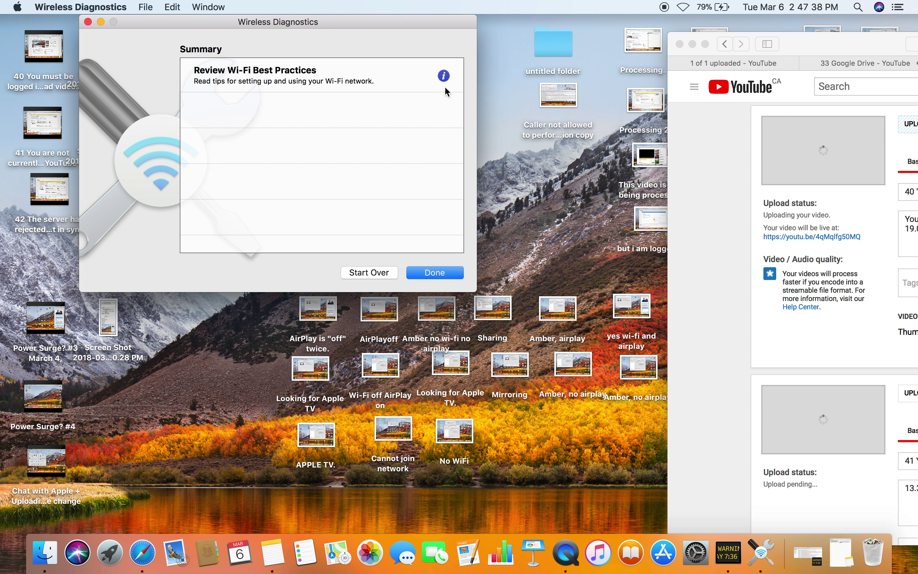
click(445, 76)
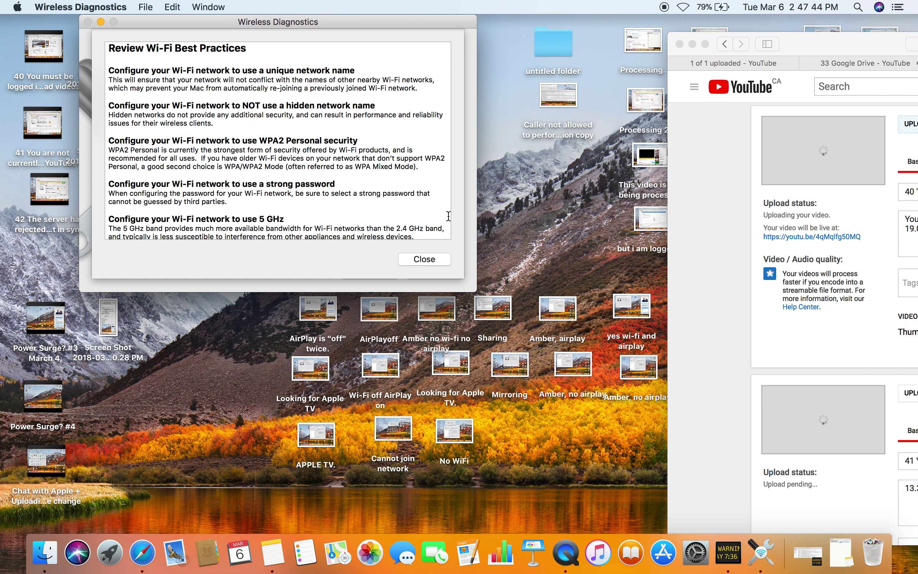
click(441, 260)
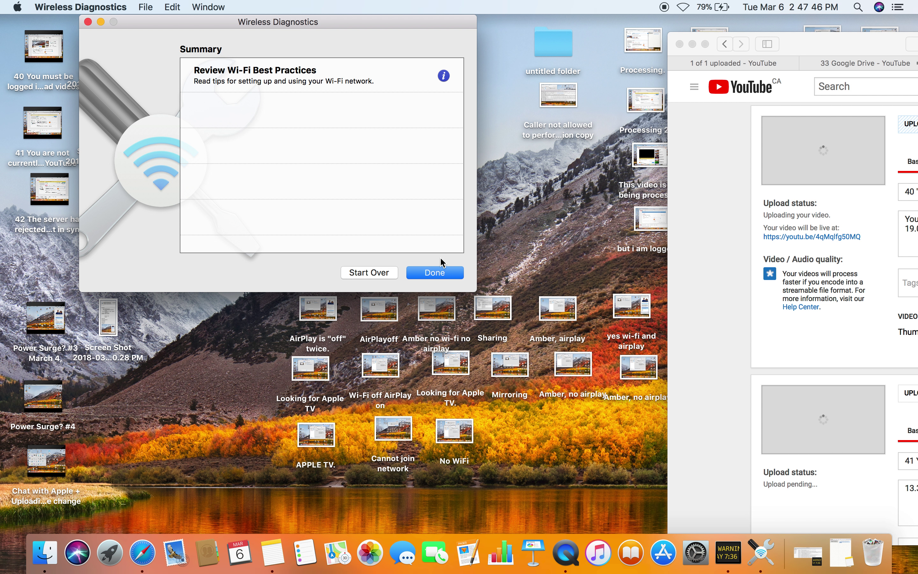
click(531, 211)
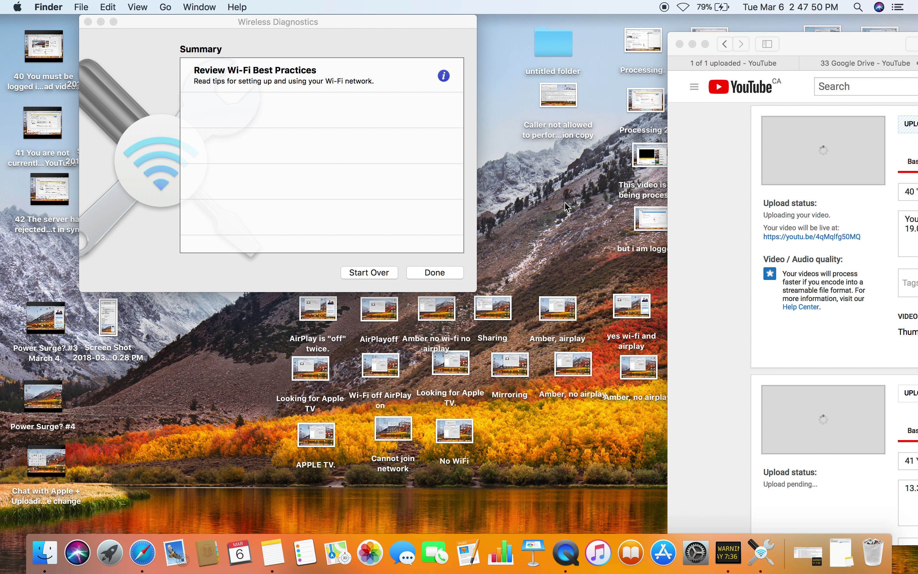
Move the Safari window off the desktop screenshots and view the "Conflicting country codes" screenshot in Preview
drag(799, 48, 914, 35)
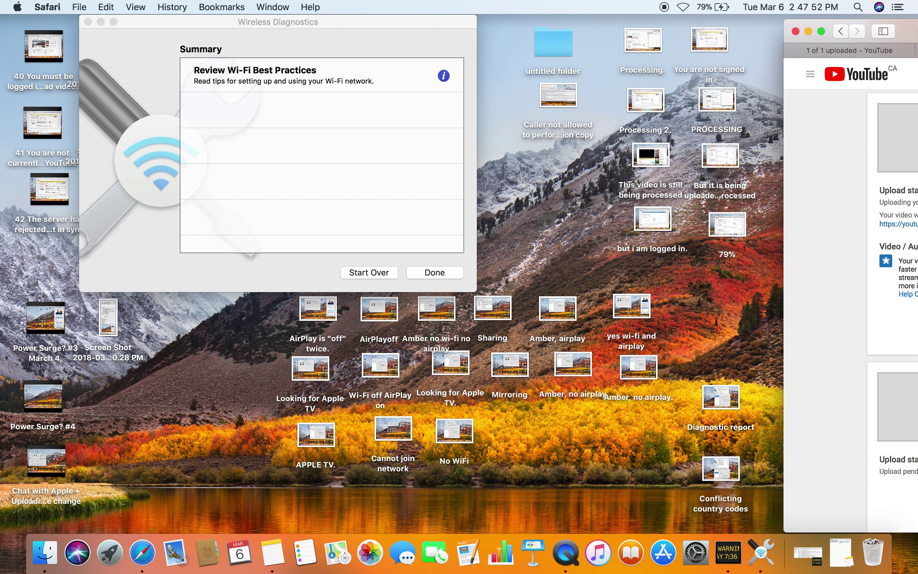
click(732, 476)
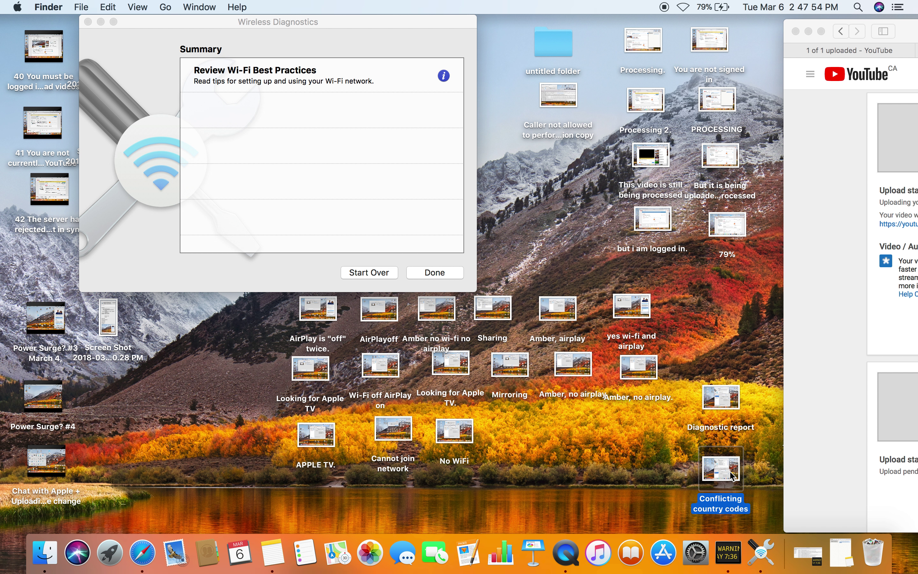
double_click(732, 476)
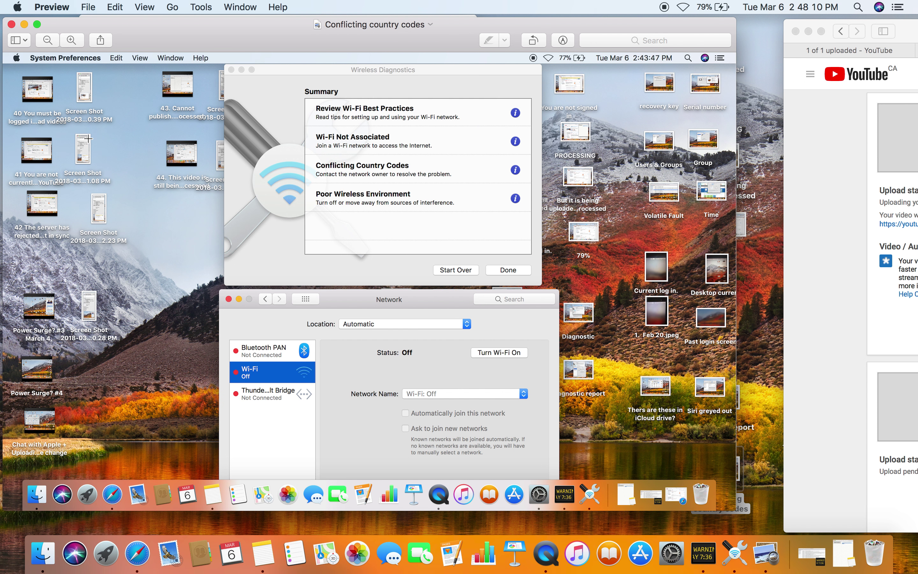
click(10, 24)
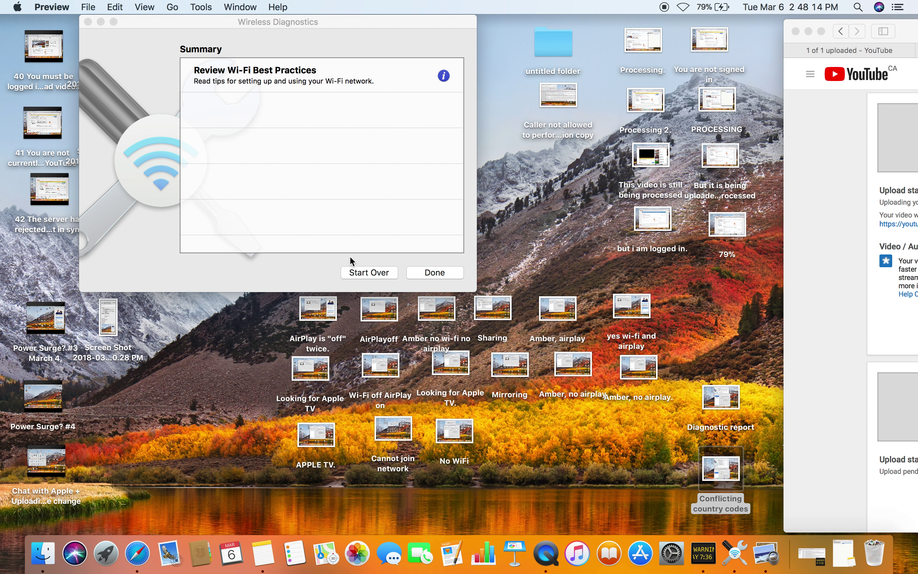
Start Wireless Diagnostics over from the summary and continue to the Additional Information page with Wi-Fi still off
click(376, 272)
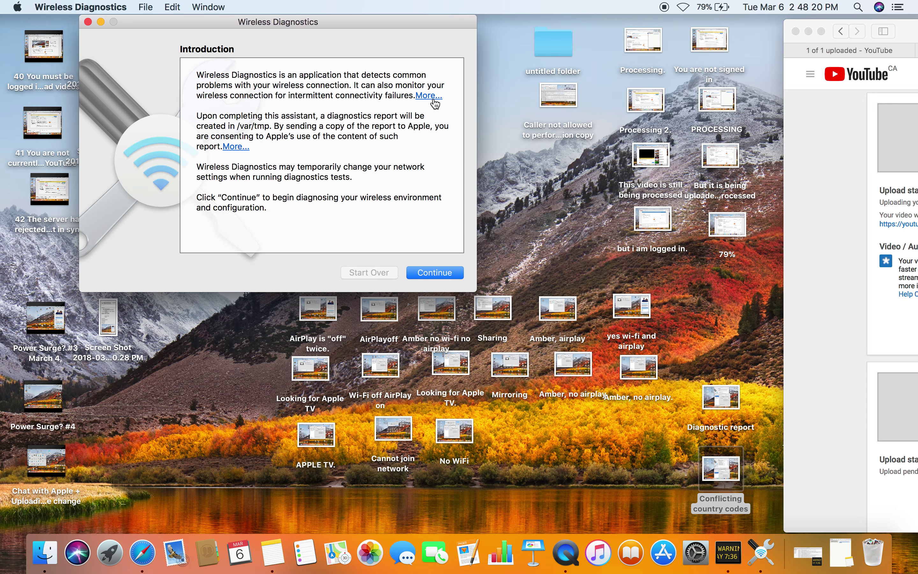
click(431, 276)
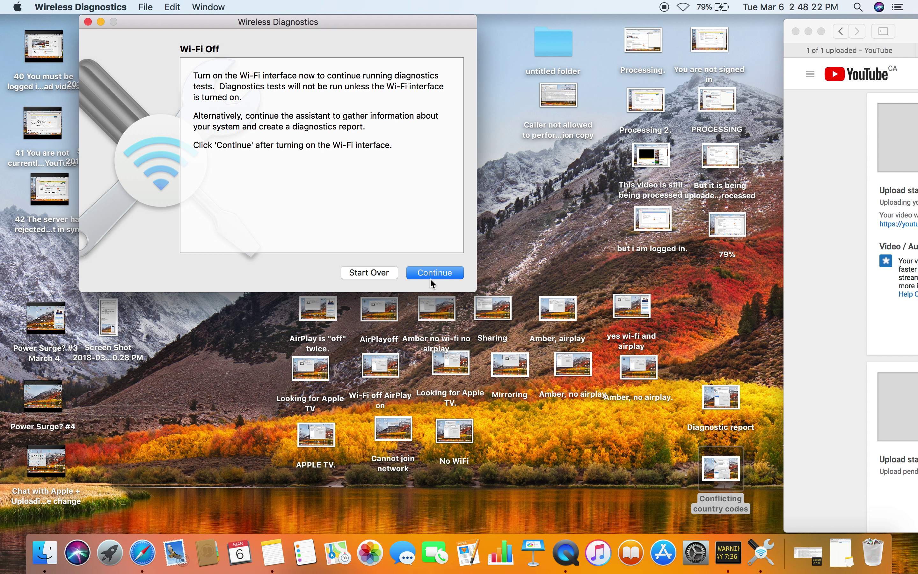
click(430, 279)
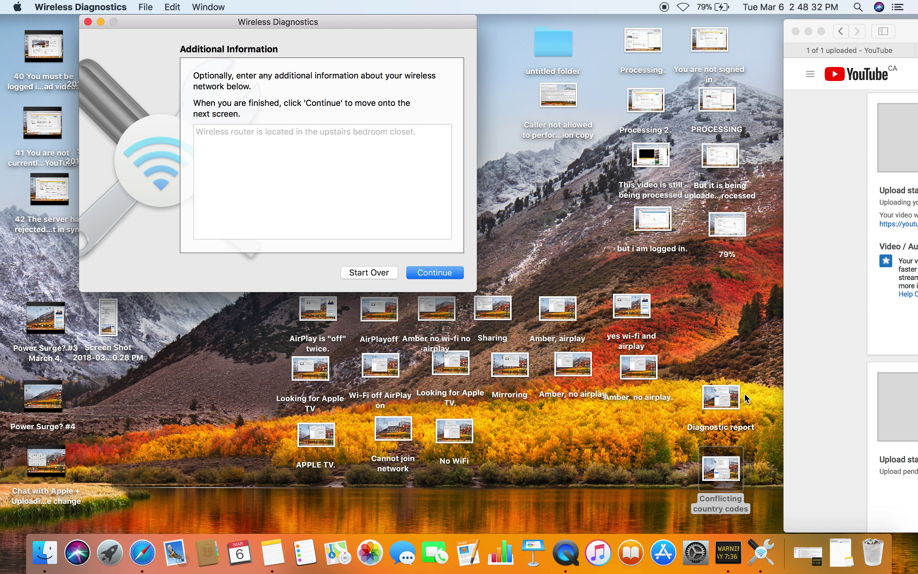
Line up the "Diagnostic report" and "Conflicting country codes" screenshots beside "No WiFi" on the desktop, viewing "Diagnostic report" in Preview
drag(732, 399, 532, 428)
double_click(533, 428)
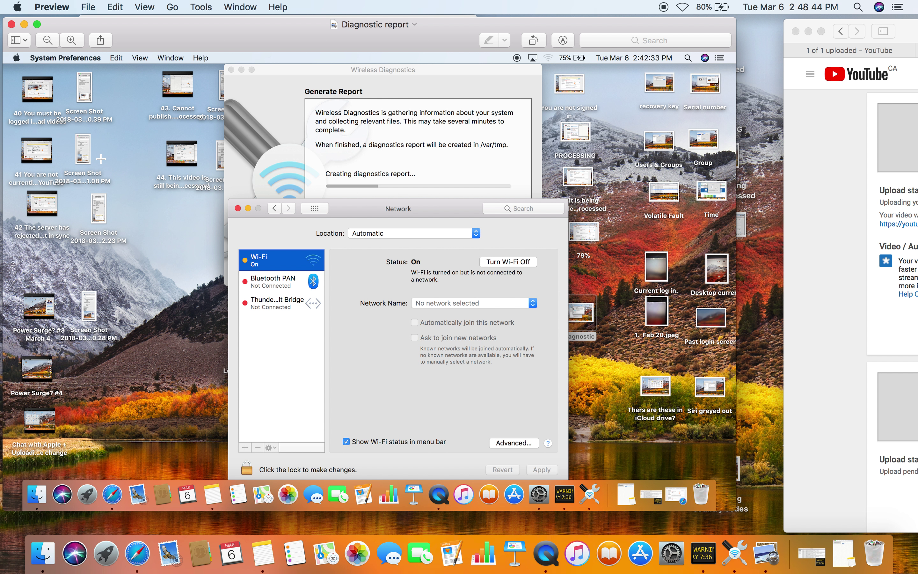
click(11, 24)
drag(724, 476, 590, 431)
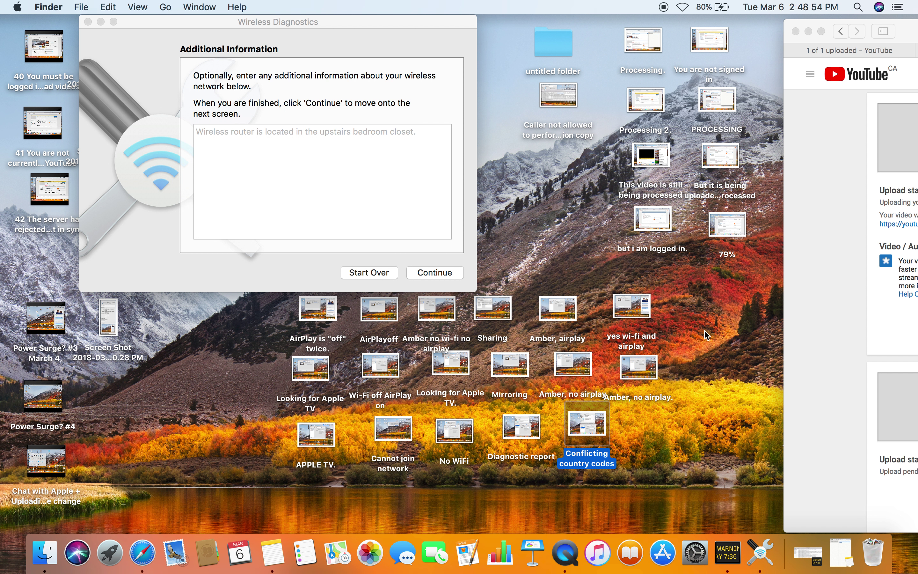
click(752, 301)
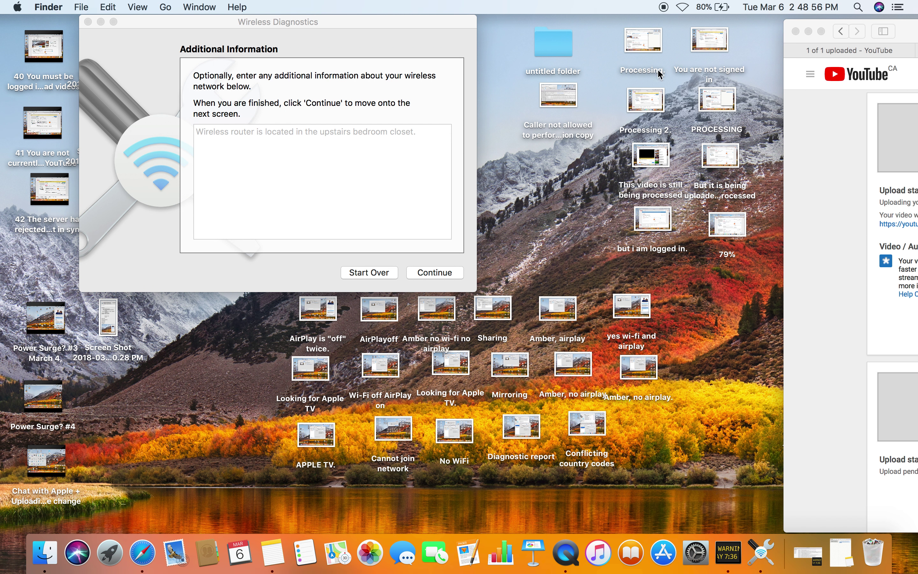
Leave the additional and router information blank and start generating another diagnostics report
click(427, 272)
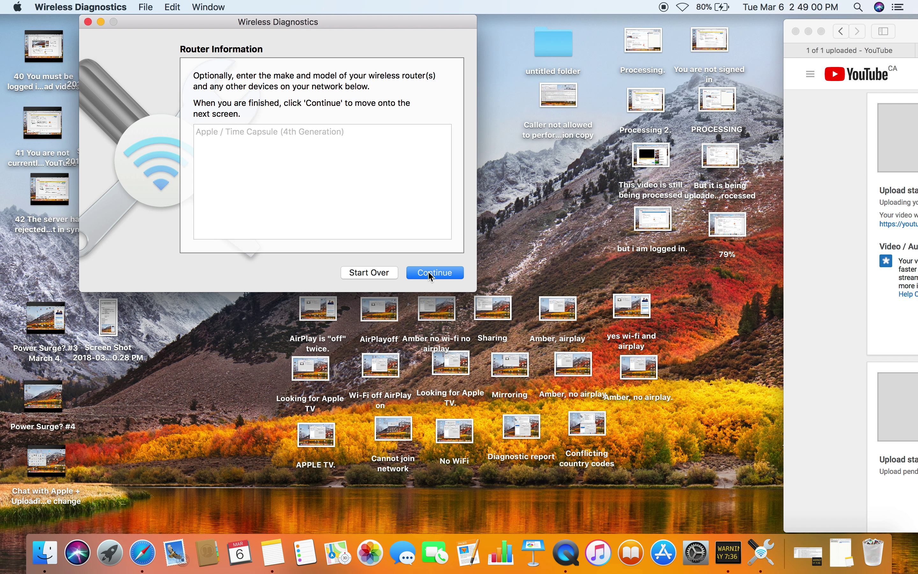
click(428, 271)
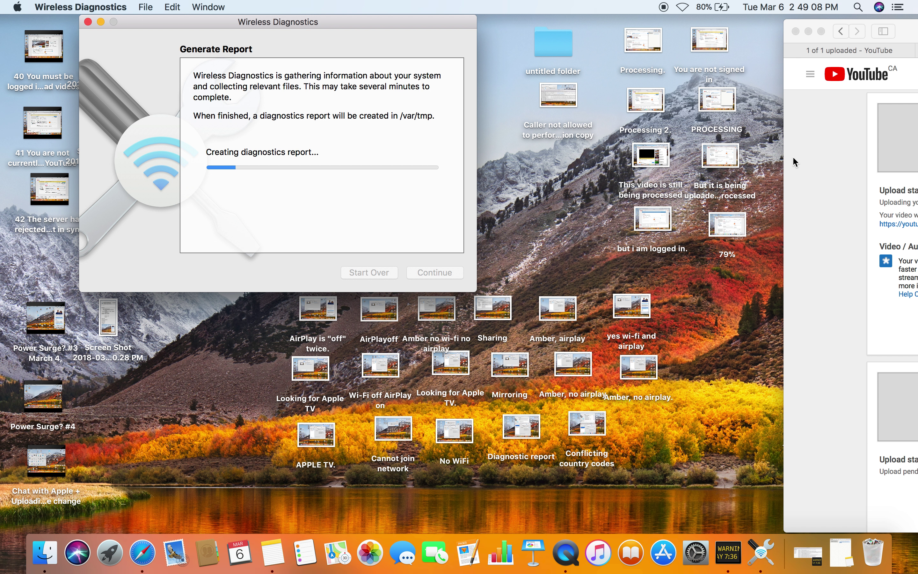
Bring the Safari uploads window into view and try to open the YouTube link of the first uploading video
drag(910, 32, 391, 32)
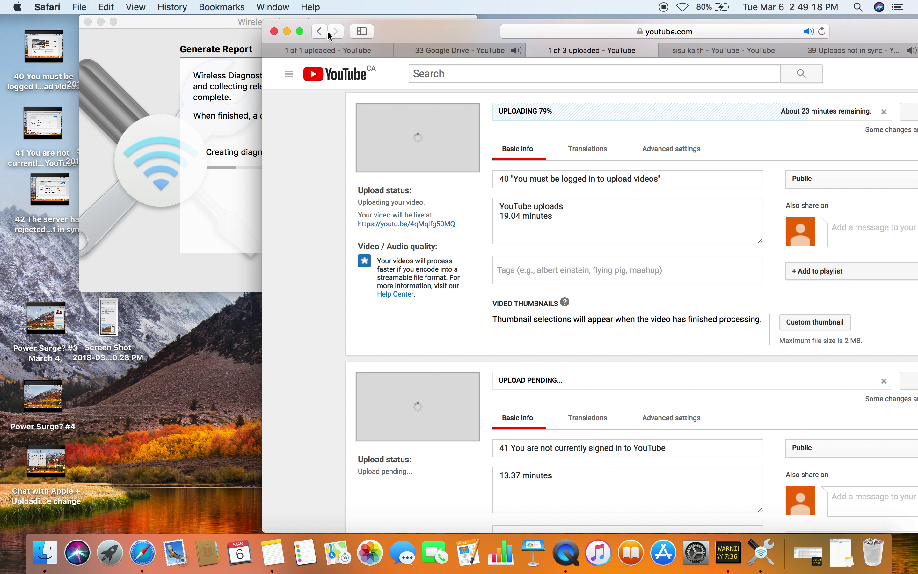
drag(424, 32, 608, 14)
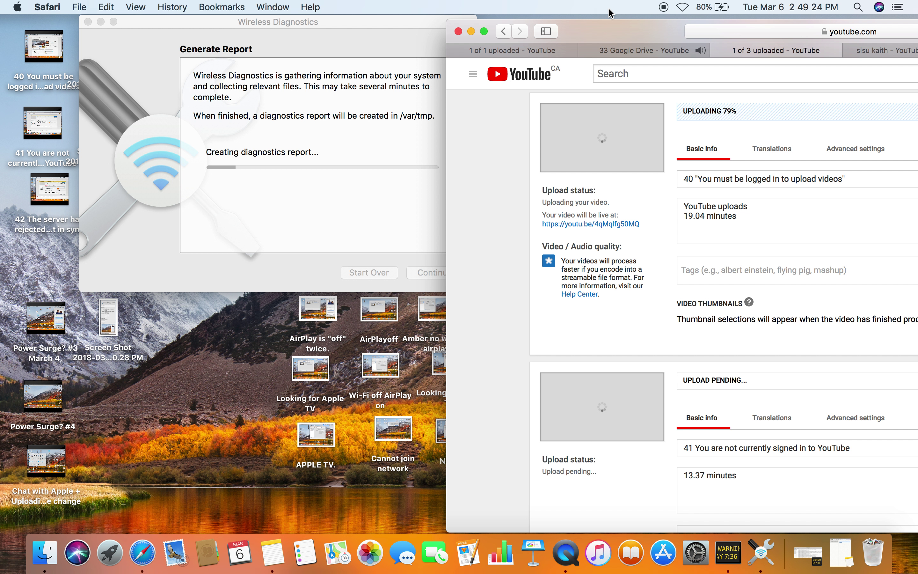
drag(606, 31, 604, 32)
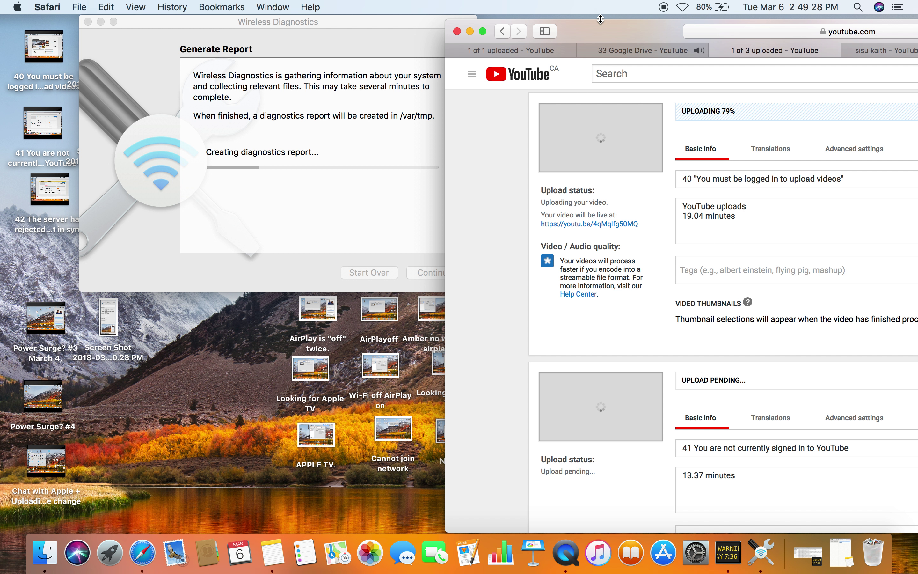
click(600, 224)
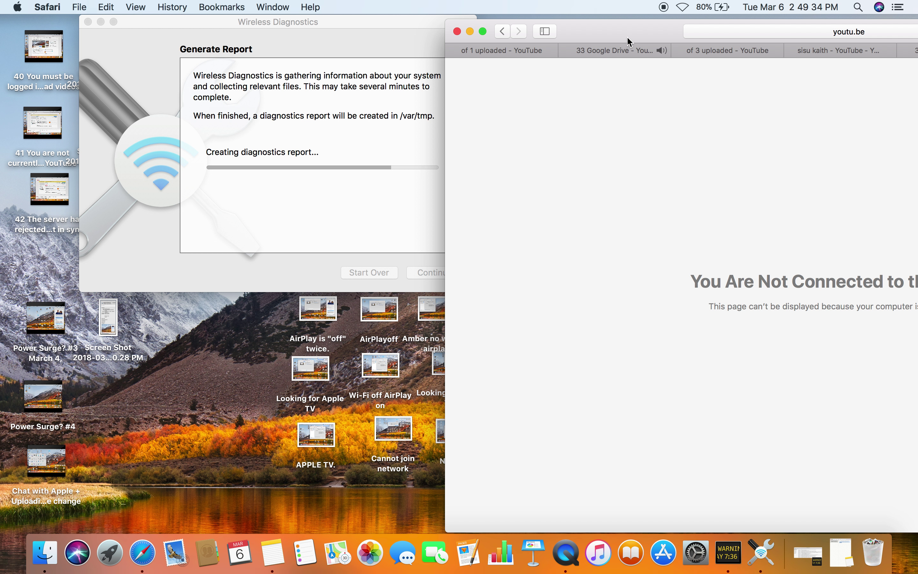
drag(631, 35, 424, 11)
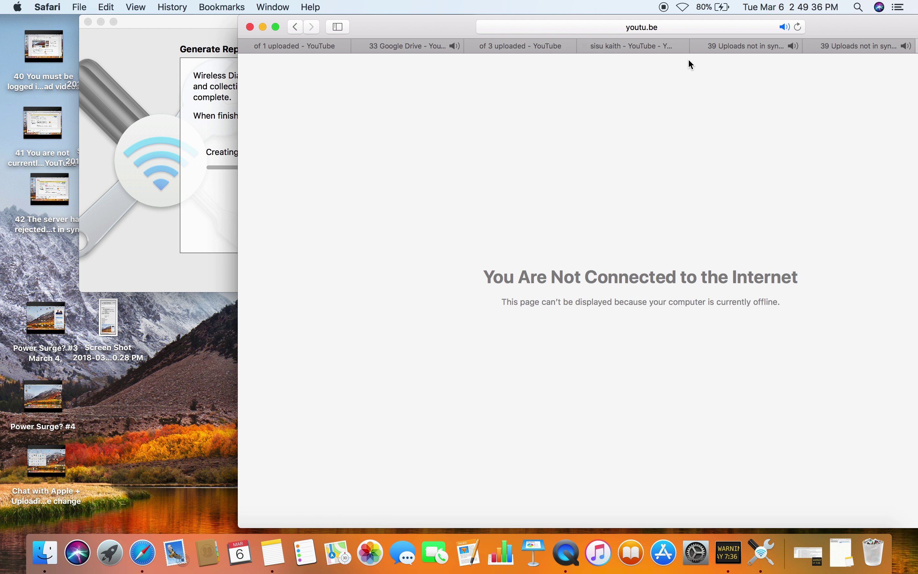
Check the "39 Uploads not in sync" tab, return to the uploads tab, and move Safari off the Wireless Diagnostics window
click(753, 55)
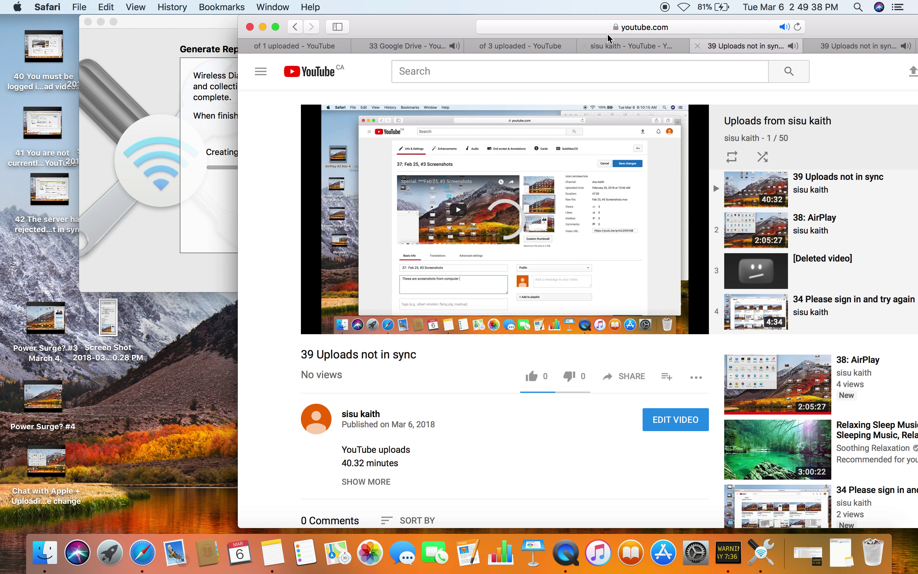
click(561, 45)
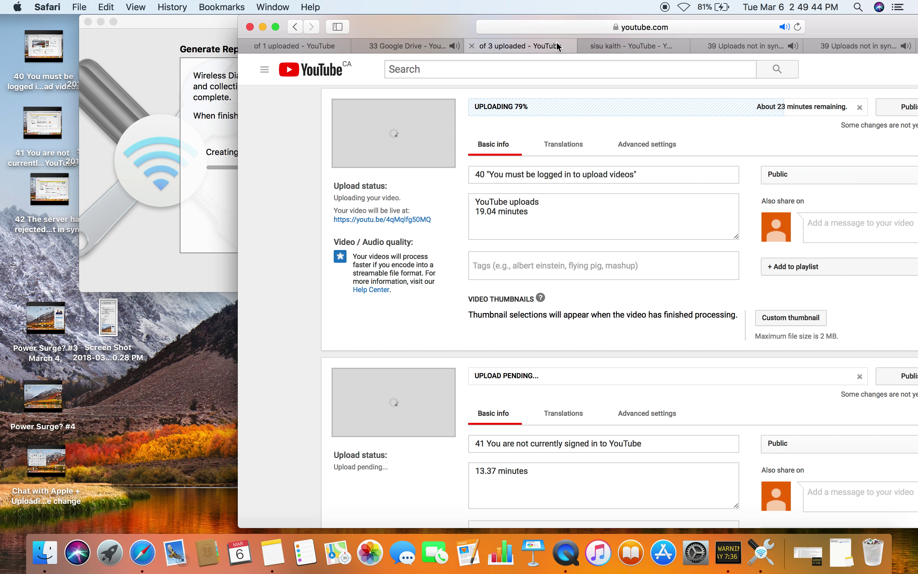
drag(414, 20, 385, 21)
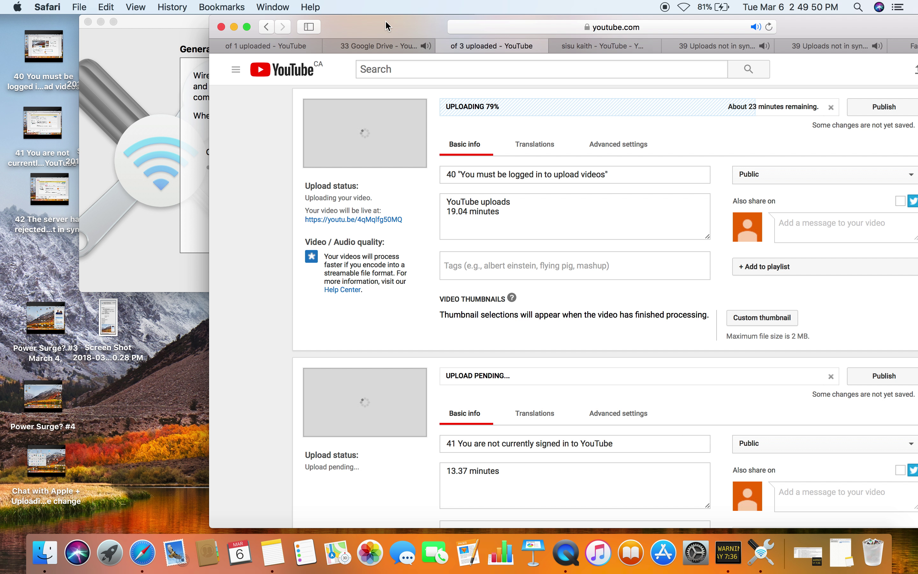
drag(386, 21, 712, 12)
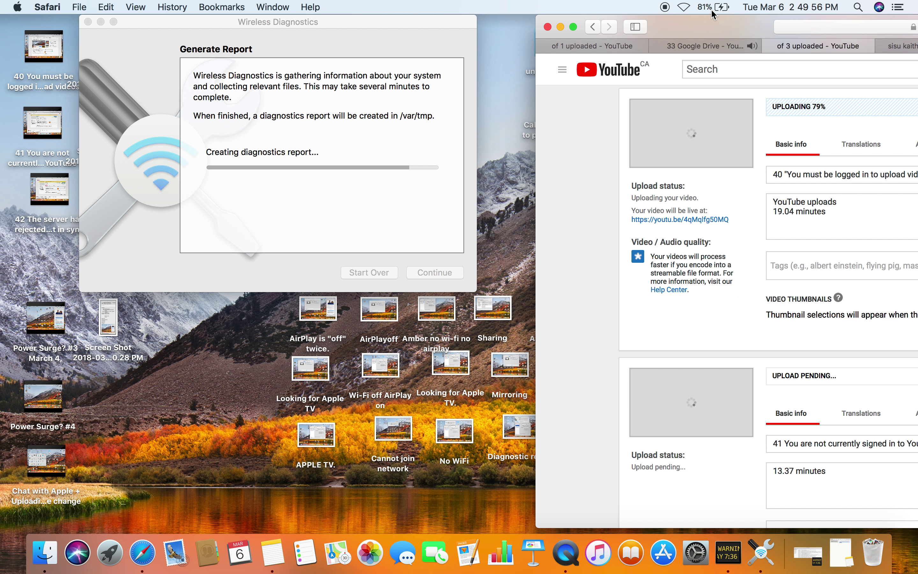
Shift the Safari window further aside and view the "No WiFi" desktop screenshot in Preview, closing it when done
drag(719, 31, 798, 22)
double_click(462, 438)
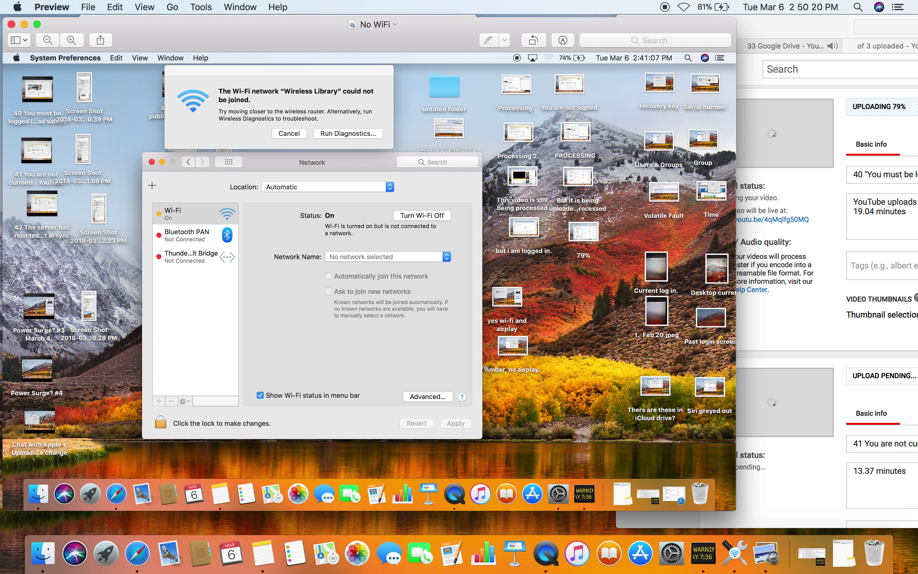
click(12, 25)
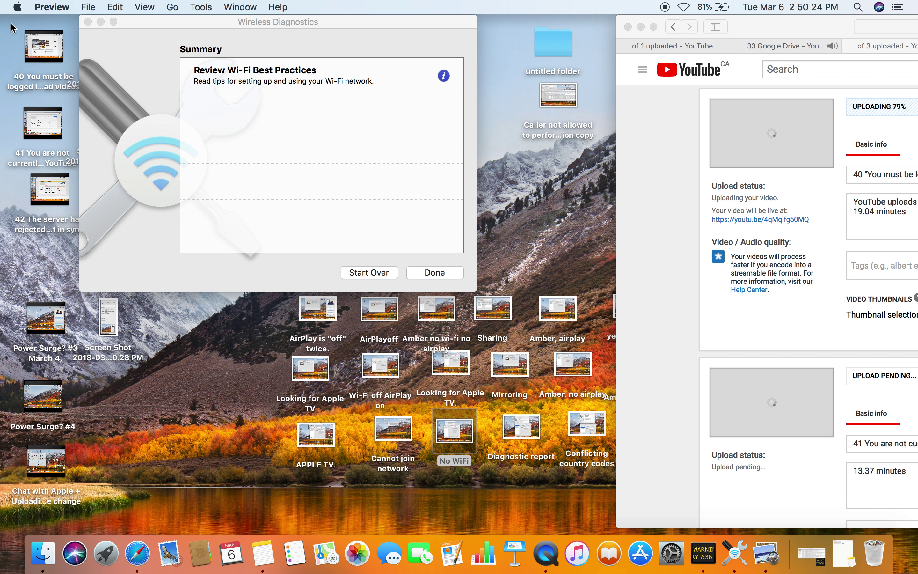